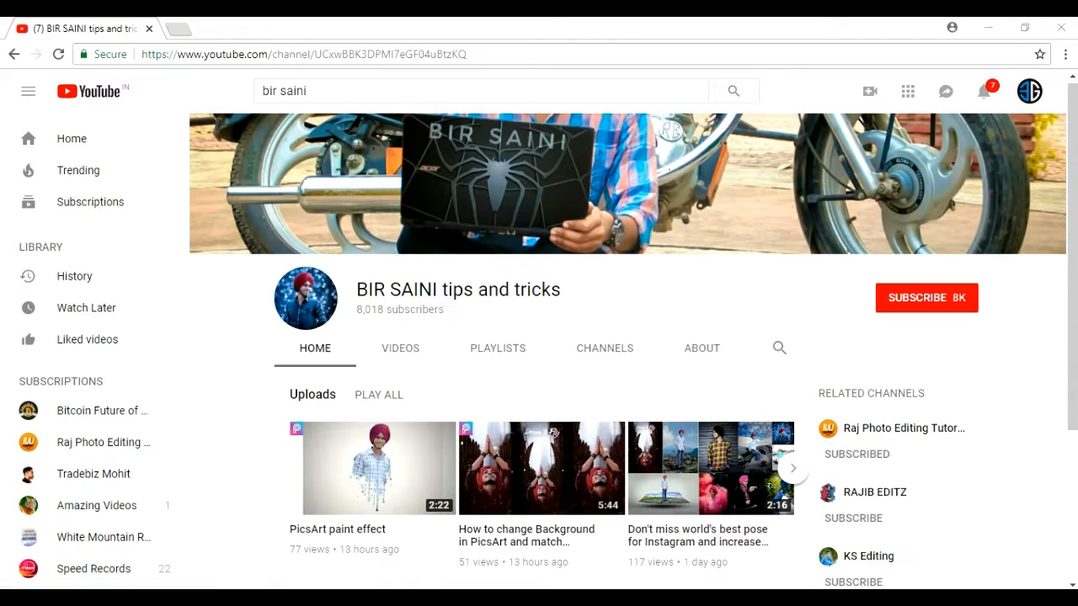
- Subscribe to the photo-editing tips and tricks channel on YouTube and open its list of videos
scroll(1071, 366, down, 2)
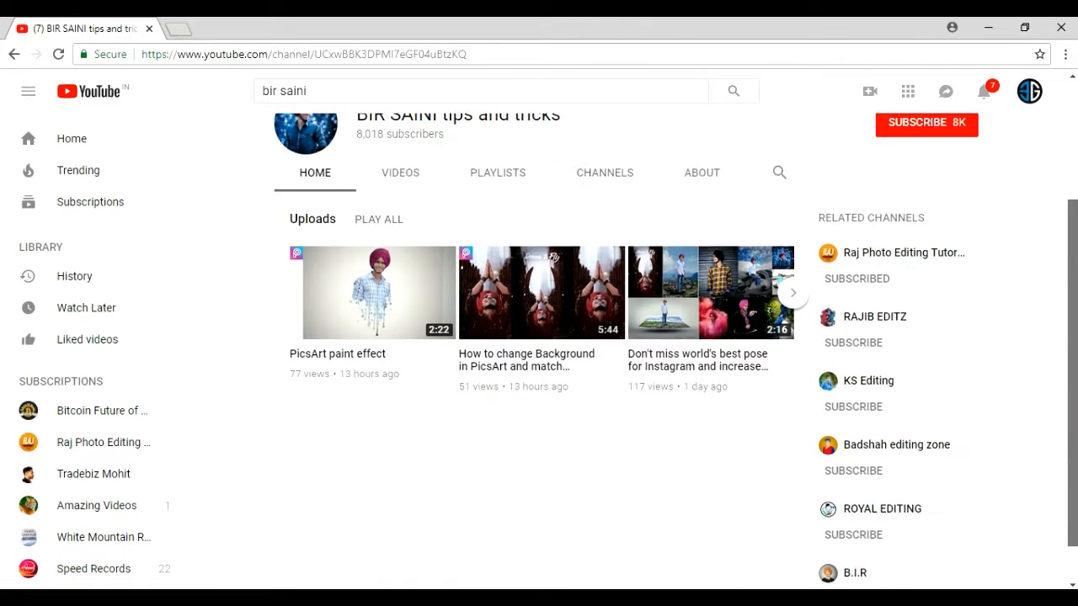
scroll(1071, 366, up, 3)
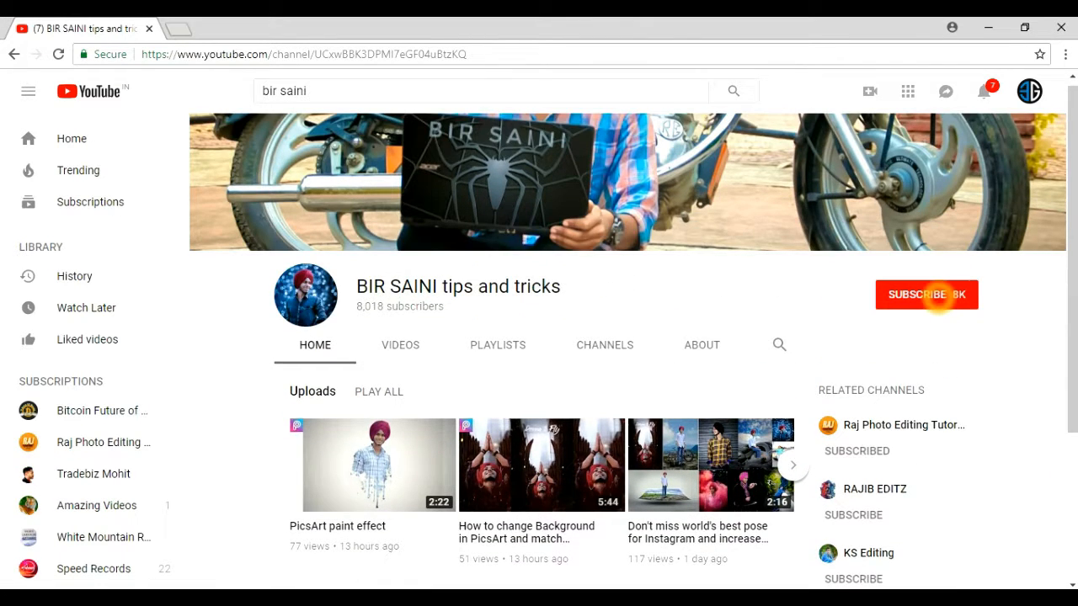
click(938, 294)
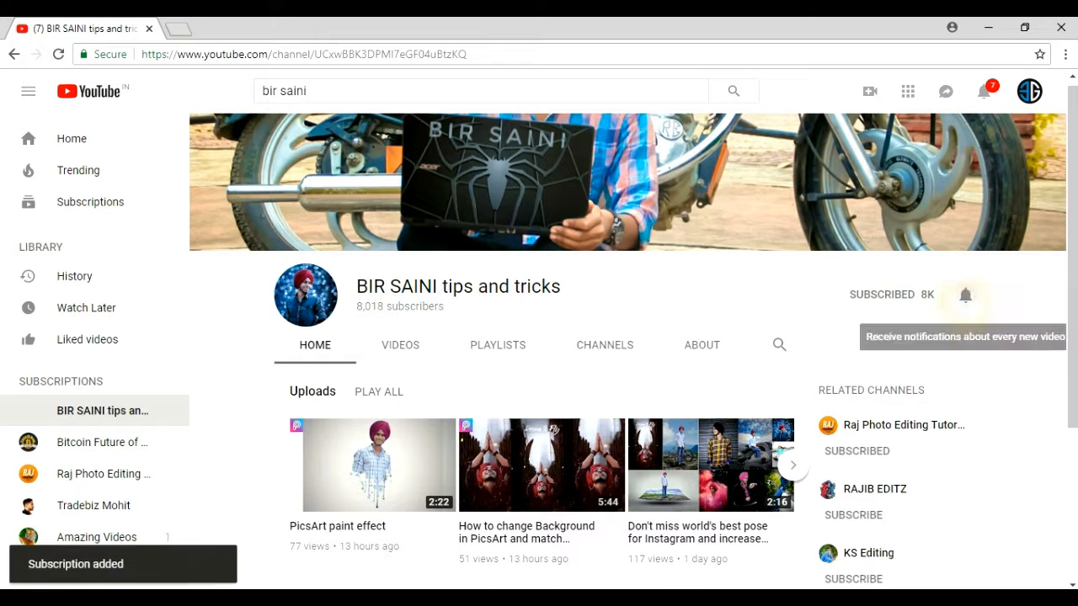
click(400, 347)
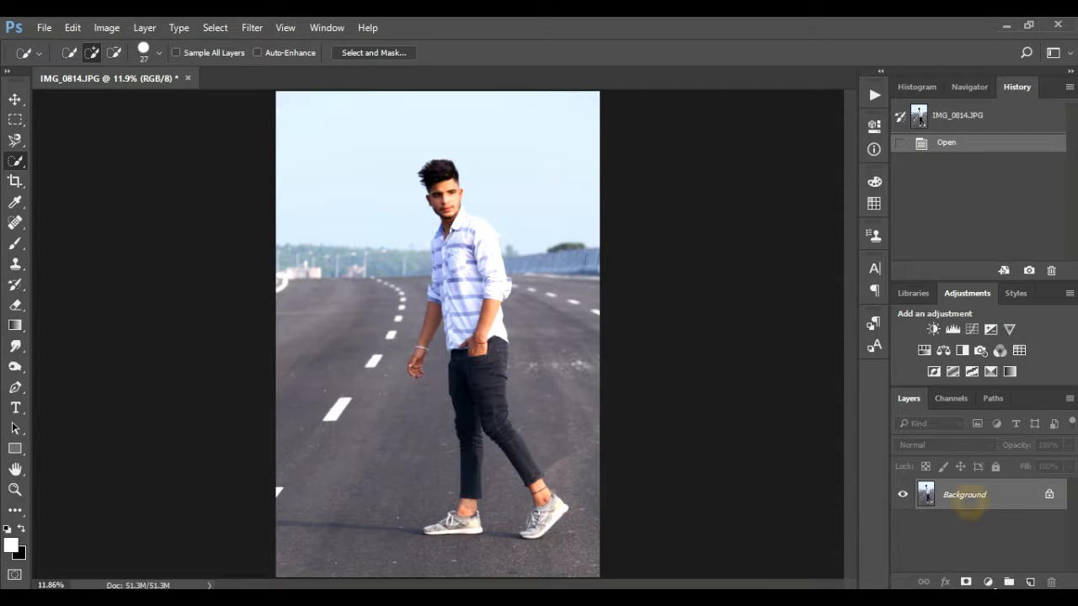
- In Photoshop, duplicate the Background layer of IMG_0814.JPG and open the copy in the Camera Raw Filter
click(1016, 500)
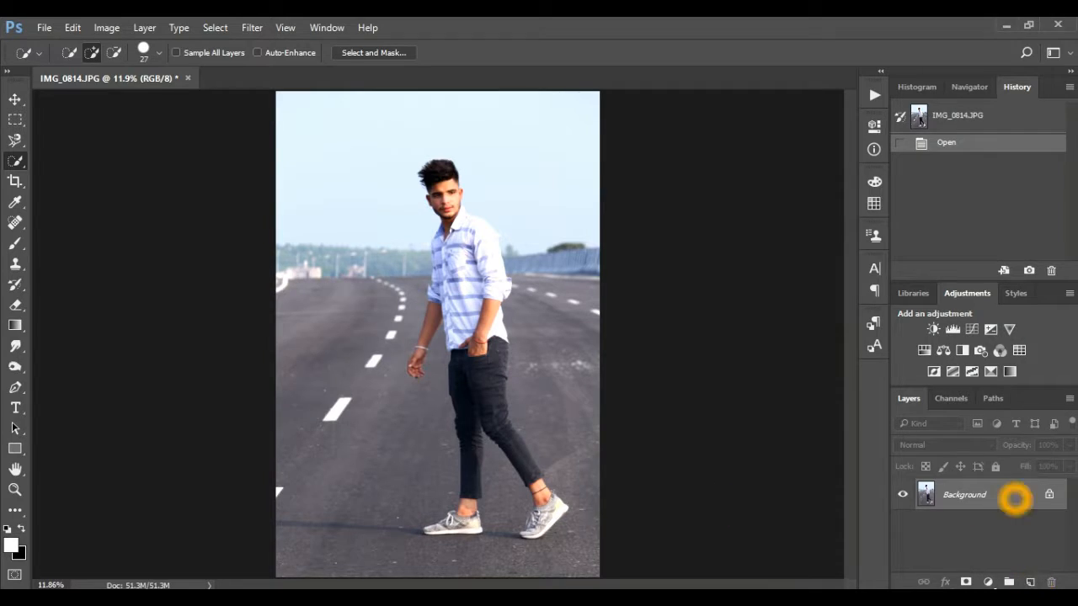
key(ctrl+j)
click(253, 97)
click(251, 27)
click(435, 120)
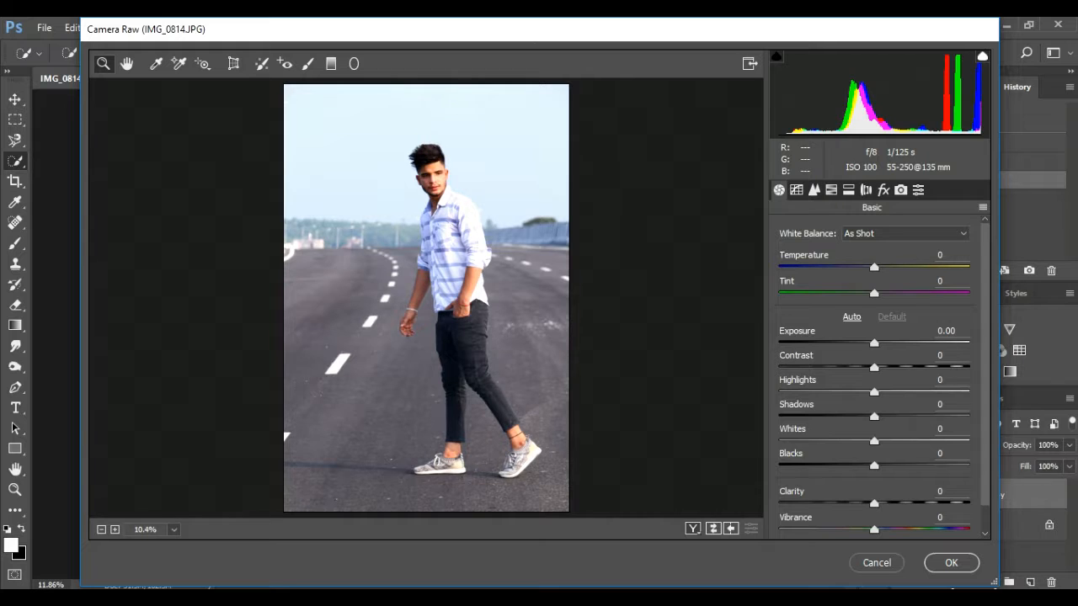
- Set Exposure to -0.55, Contrast +3, Highlights -44 and Shadows +70, lower the Blacks, and slightly raise Clarity and Vibrance
drag(874, 344, 864, 343)
drag(874, 368, 940, 417)
drag(867, 392, 832, 393)
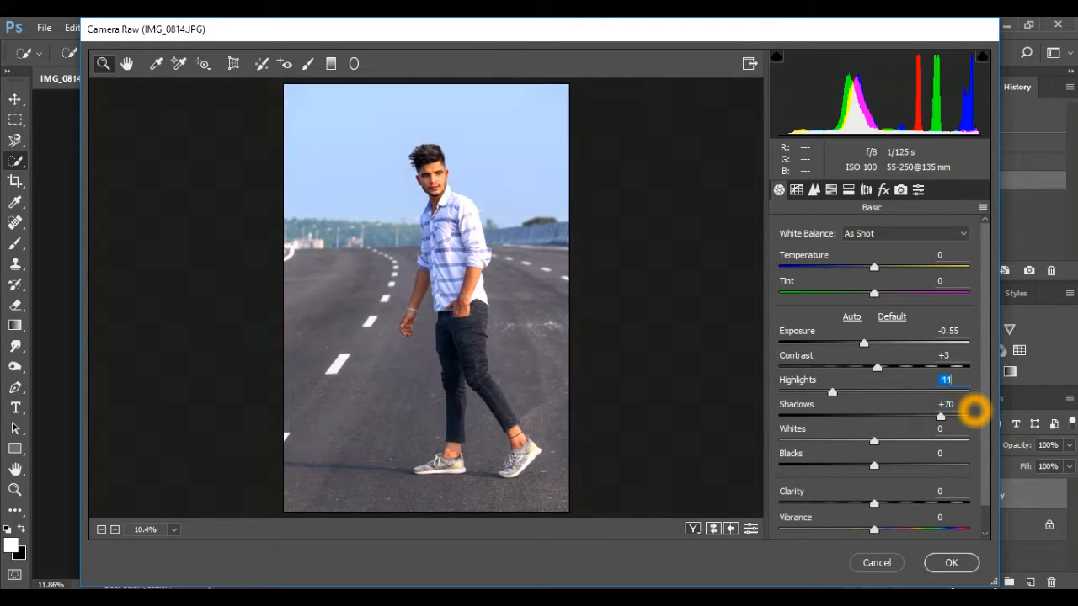
drag(874, 466, 832, 465)
drag(874, 503, 886, 529)
- Shape the Blue channel's point tone curve with a raised black end, a lowered white end and a point at input 70, output 58
click(797, 190)
click(892, 287)
click(842, 341)
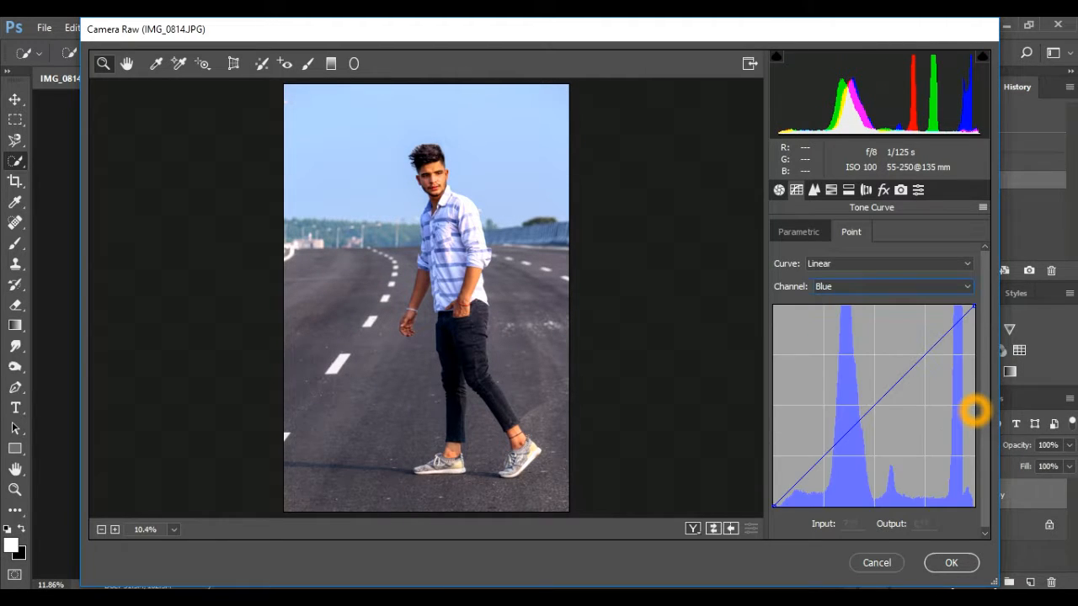
drag(776, 504, 774, 499)
key(ctrl+z)
click(825, 457)
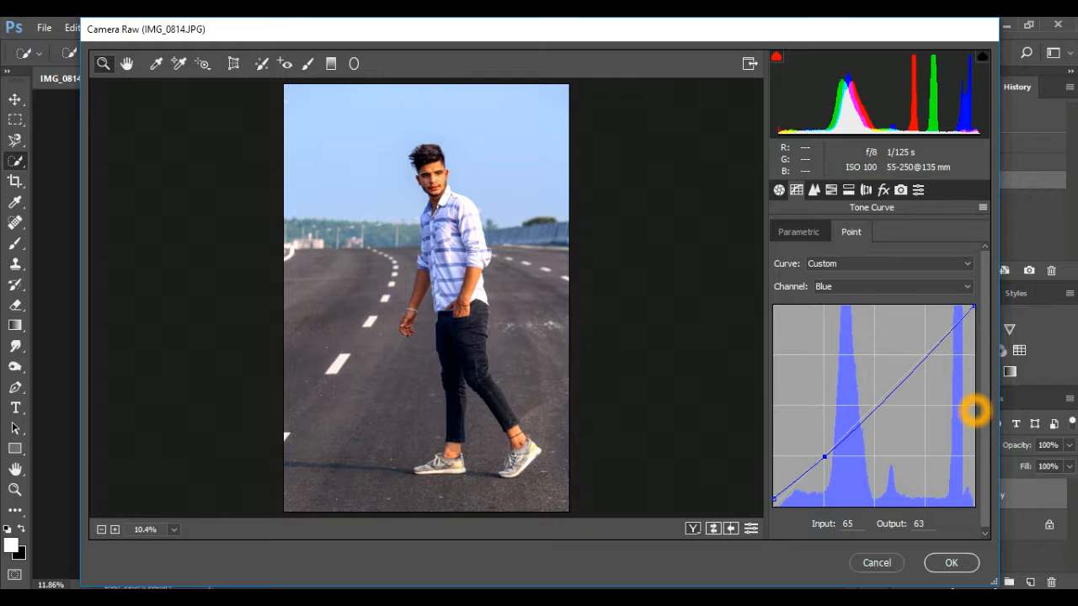
click(926, 354)
drag(974, 306, 975, 337)
drag(824, 457, 829, 460)
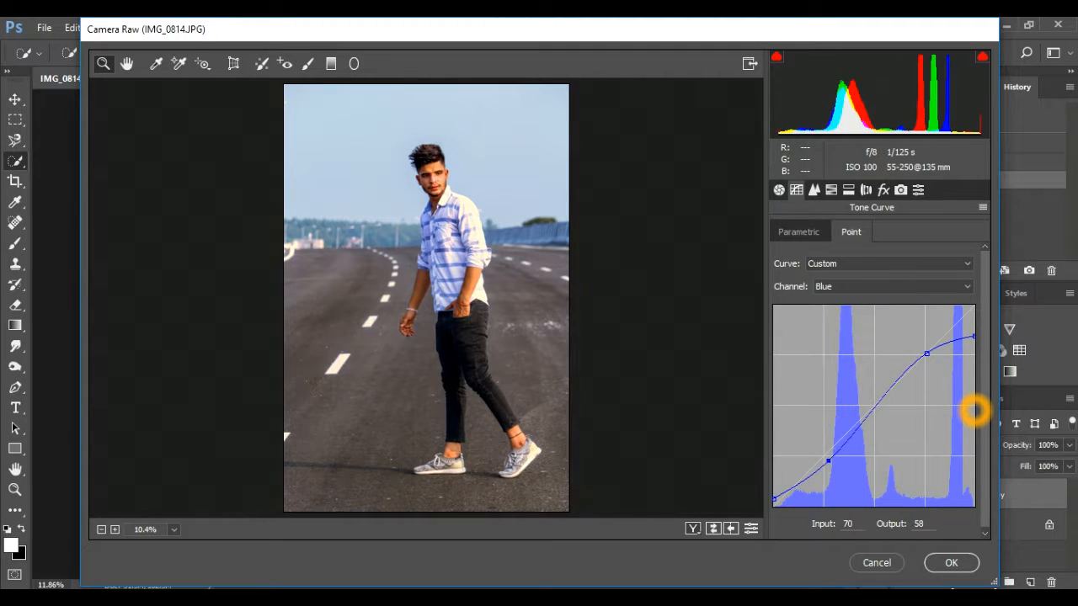
- Set Sharpening Amount to 84 and Masking to 18, and raise the luminance noise reduction and its contrast
click(814, 190)
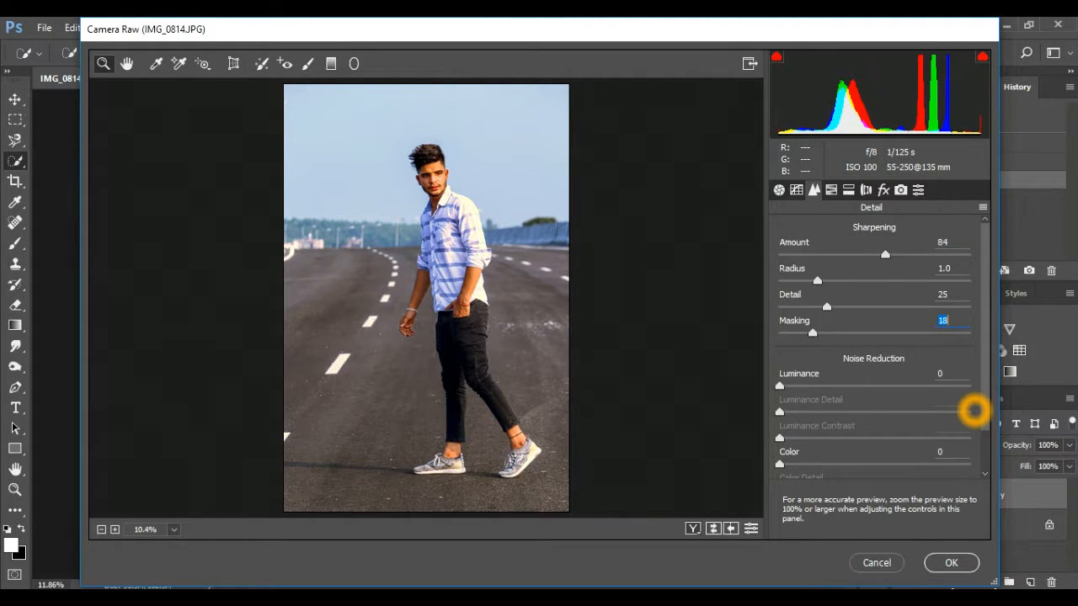
drag(780, 386, 861, 385)
drag(780, 438, 813, 438)
- Brighten the skin-tone colours slightly with the HSL luminance adjustments
click(831, 190)
click(900, 256)
drag(878, 339, 895, 340)
- Split-tone the photo with highlights at hue 26 and saturation 6, and give the shadows a faint blue-cyan tint
click(849, 190)
drag(784, 254, 795, 280)
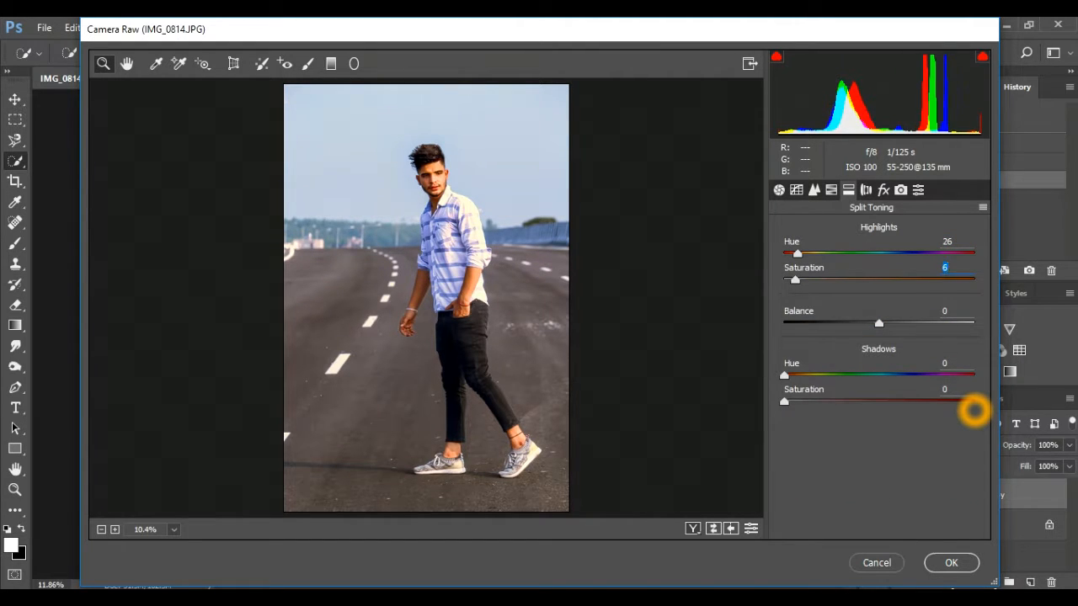
drag(784, 375, 886, 376)
drag(784, 401, 790, 402)
- Set Dehaze to +7 and Grain Amount to 16, apply the Camera Raw adjustments and compare the layer before and after
click(883, 191)
drag(874, 257, 880, 258)
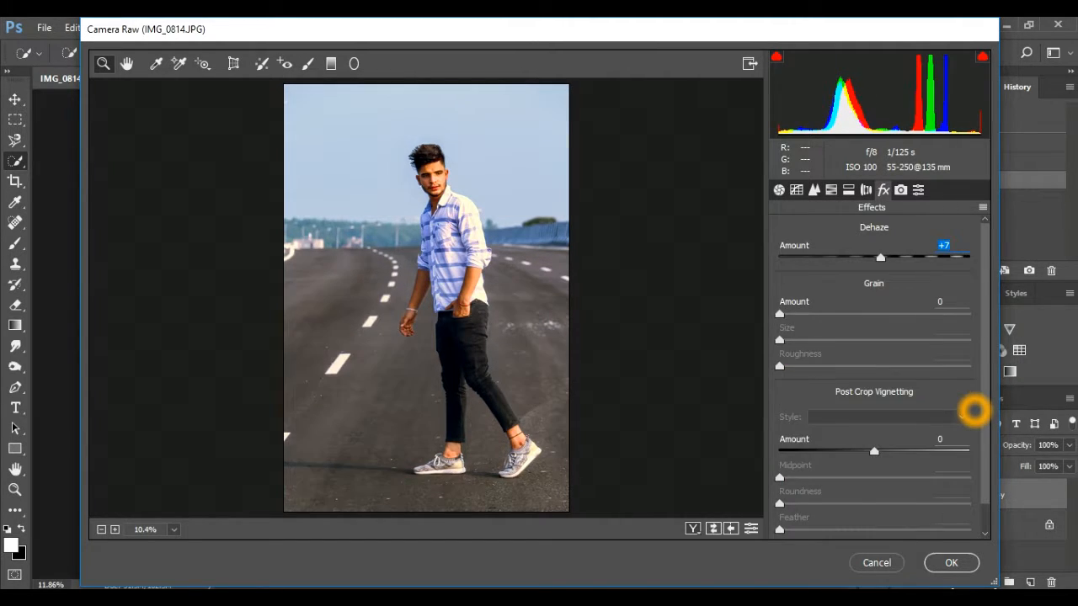
drag(780, 314, 809, 313)
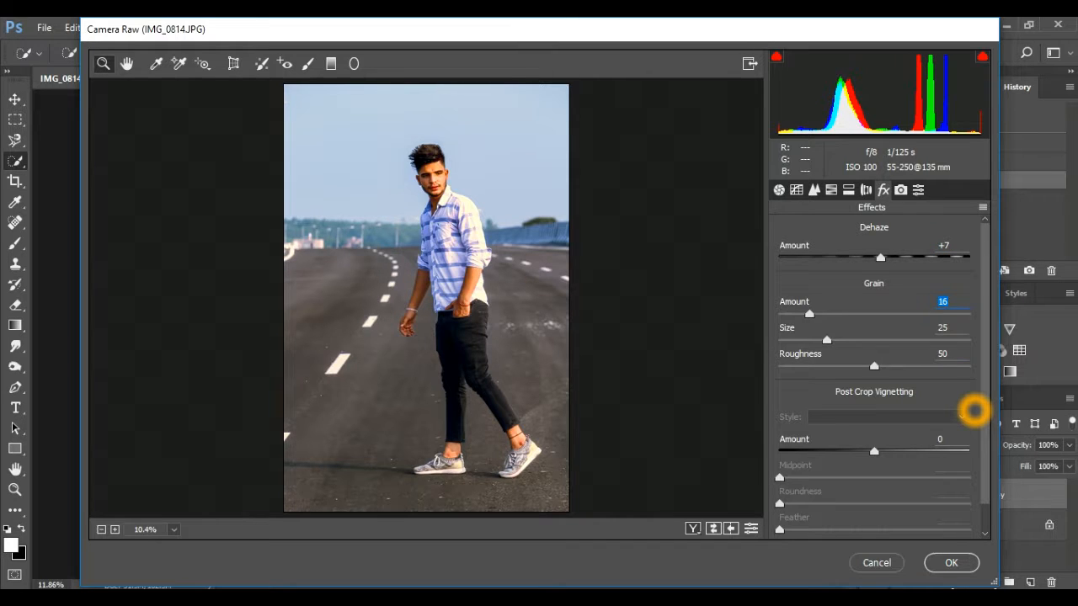
click(952, 563)
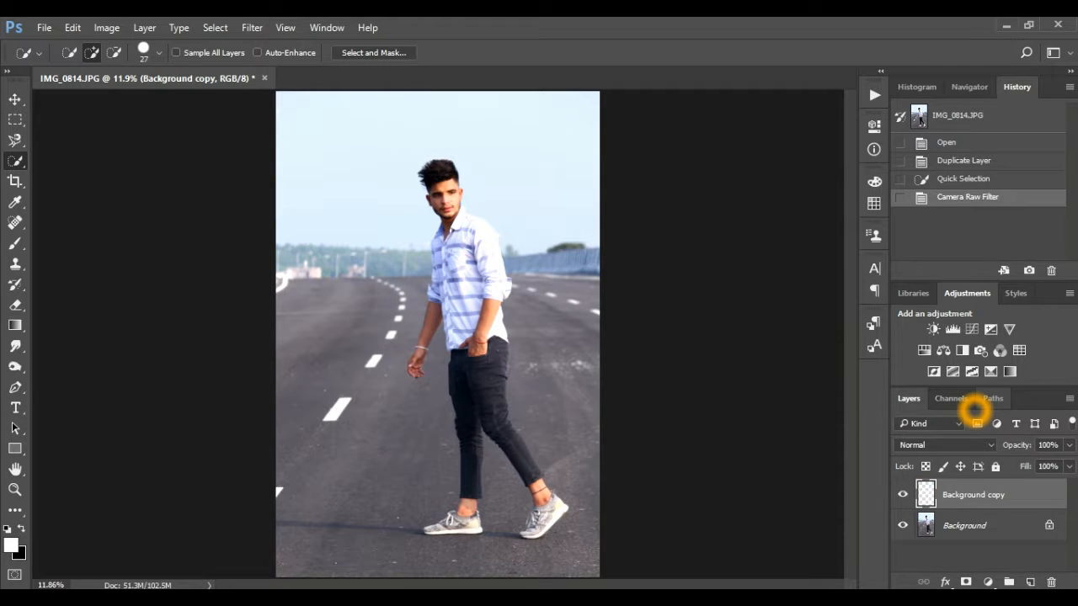
key(ctrl+z)
key(ctrl+z)
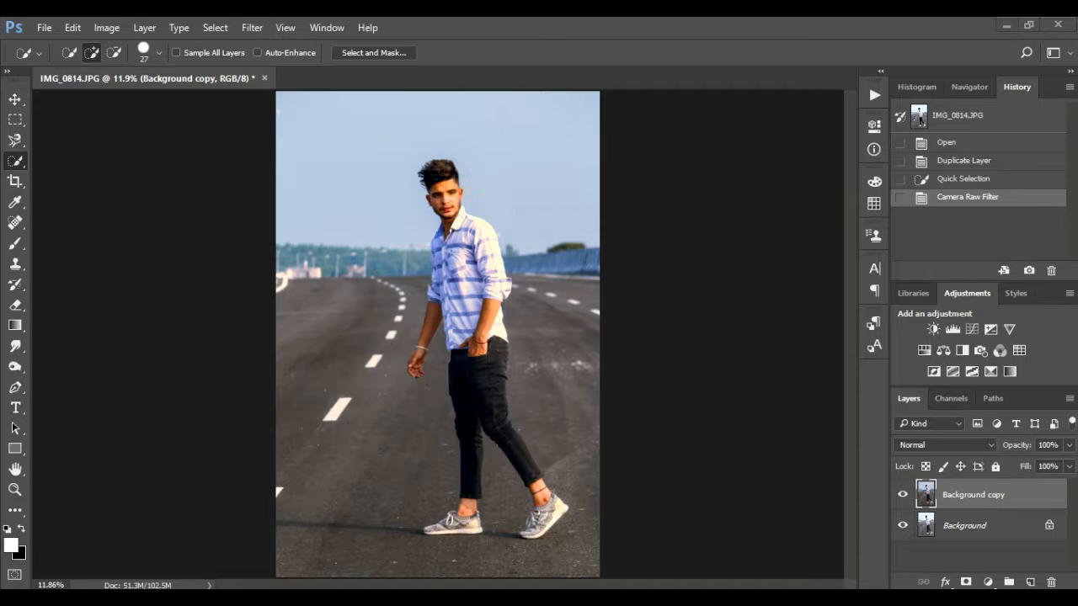
- Choose the 482 px brush tip from the presets for the Smudge tool
key(r)
right_click(384, 178)
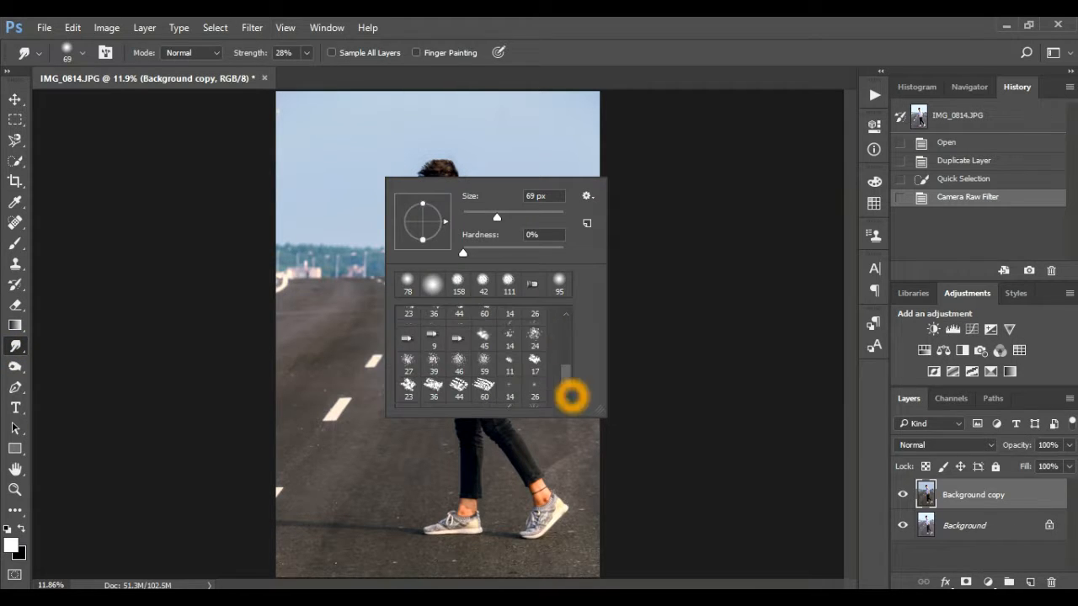
drag(571, 395, 568, 392)
click(437, 391)
click(443, 110)
- Set the Smudge brush to 58 px and smooth the skin on the man's face with short strokes
key(ctrl+plus)
key(ctrl+plus)
scroll(436, 202, up, 4)
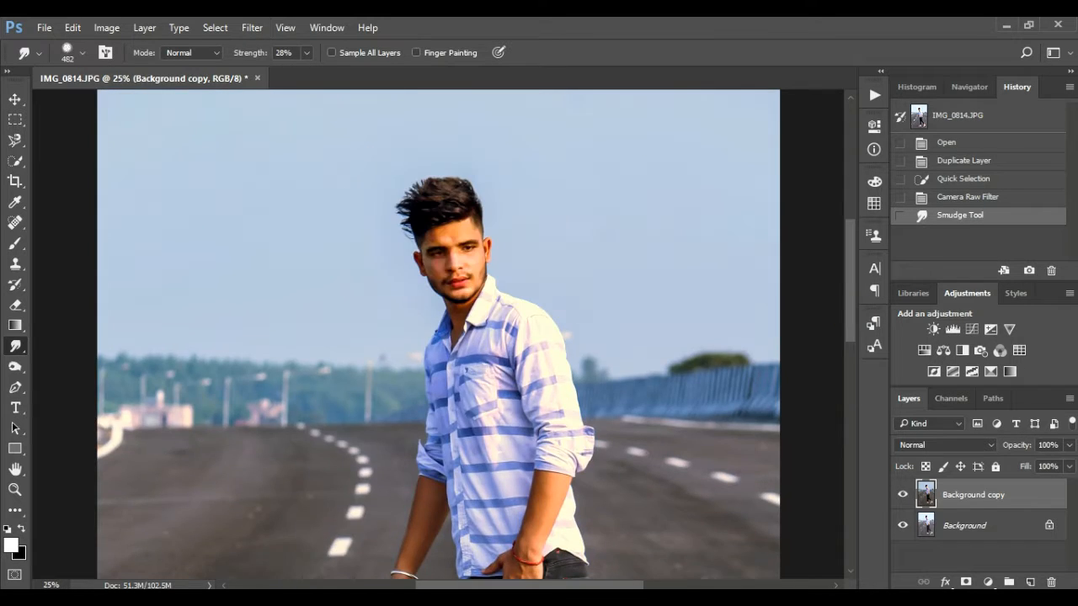
key(ctrl+plus)
right_click(436, 216)
text(58)
key(Return)
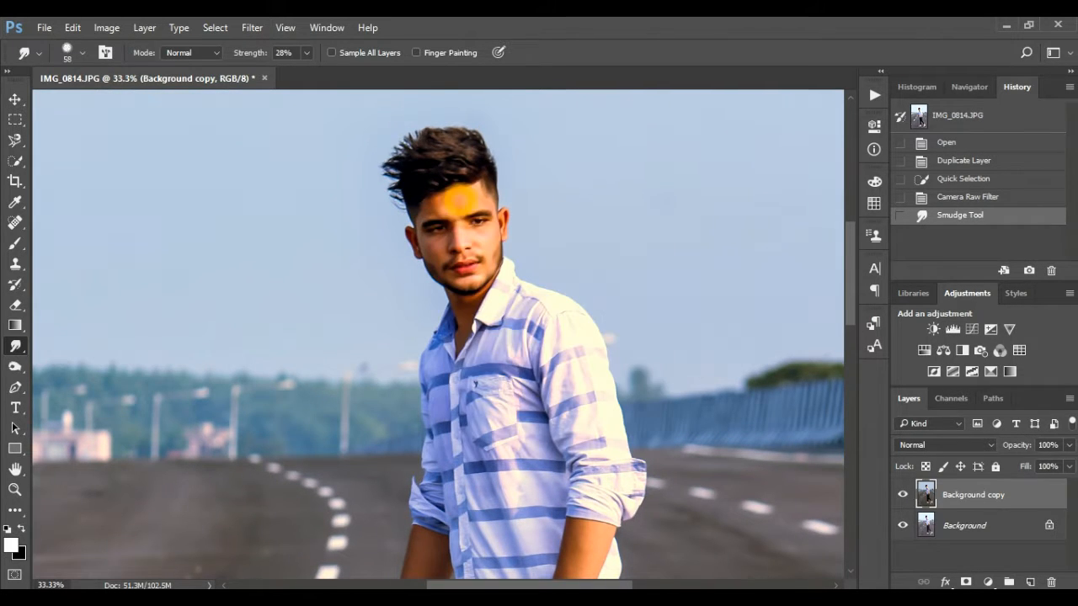
mouse_move(457, 201)
mouse_down()
mouse_move(452, 236)
mouse_move(464, 241)
mouse_move(475, 290)
mouse_move(462, 346)
mouse_move(437, 337)
mouse_move(420, 362)
mouse_up()
key(ctrl+plus)
key(ctrl+plus)
key(ctrl+z)
drag(529, 324, 526, 334)
drag(527, 334, 532, 361)
- Reduce the Smudge brush to 31 px and smooth the finer skin areas of the face and neck
right_click(537, 336)
click(630, 376)
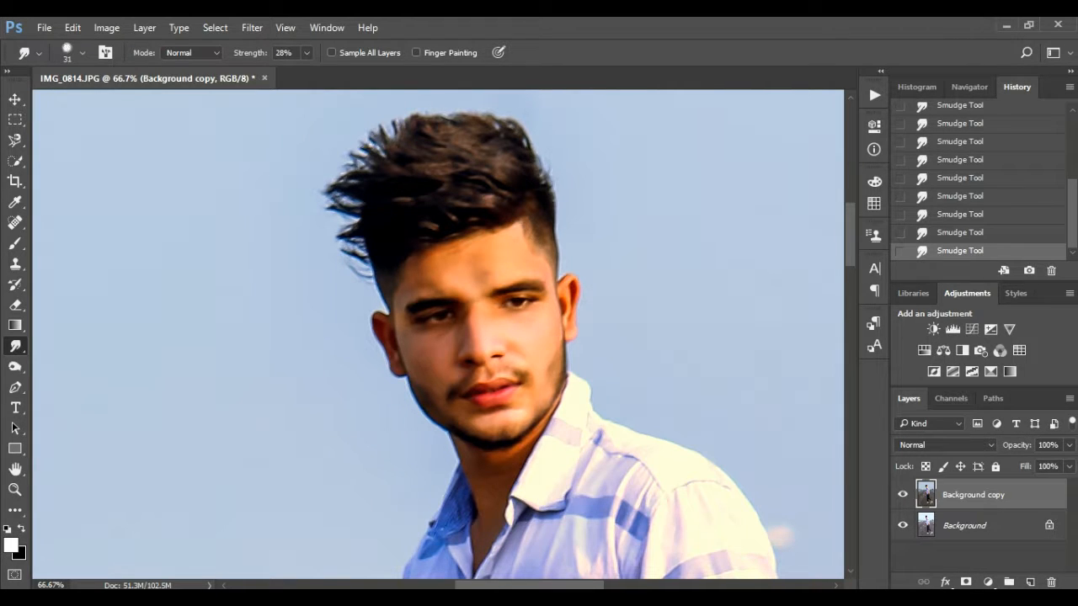
drag(441, 339, 438, 347)
mouse_move(446, 343)
mouse_down()
mouse_move(479, 341)
mouse_move(463, 328)
mouse_up()
click(501, 420)
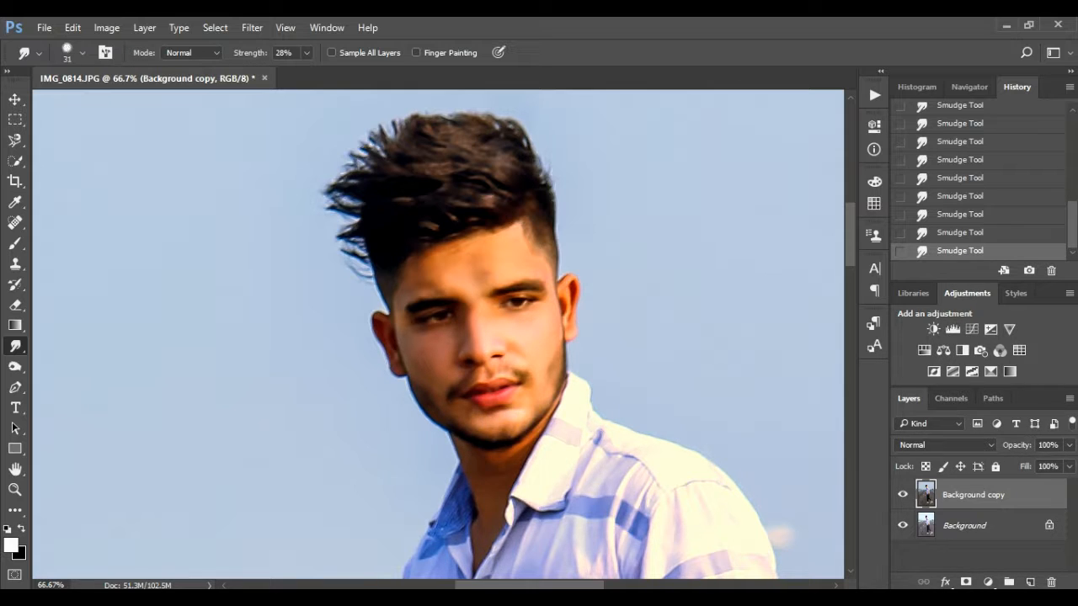
drag(512, 494, 512, 512)
- Set the Smudge brush to 97 px and smooth the area around the man's forearm and waist
key(ctrl+minus)
key(ctrl+minus)
key(ctrl+minus)
scroll(573, 264, down, 8)
right_click(572, 264)
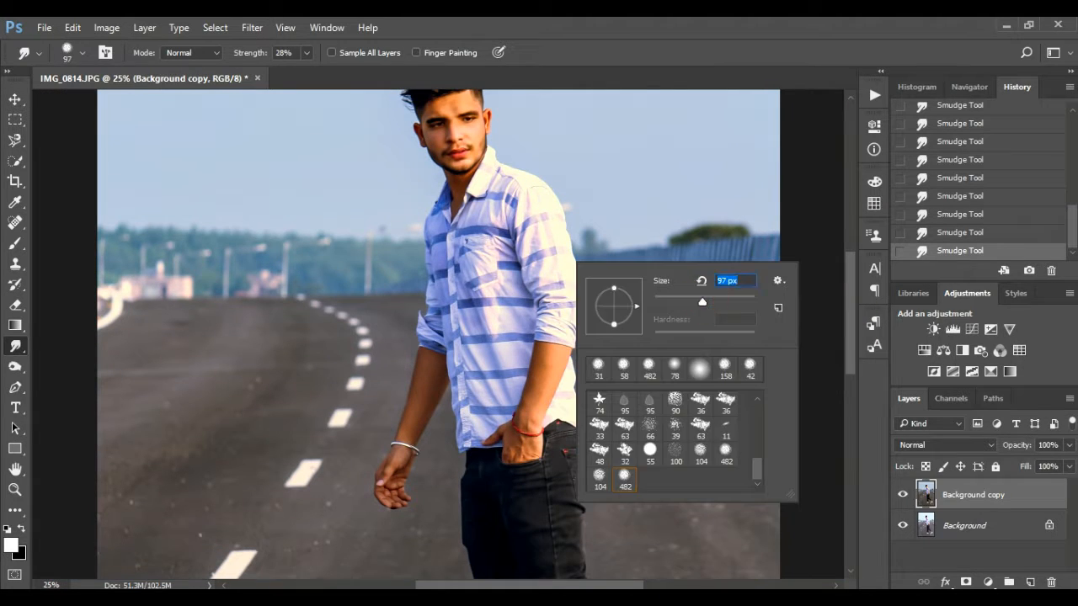
key(Return)
click(406, 408)
click(455, 459)
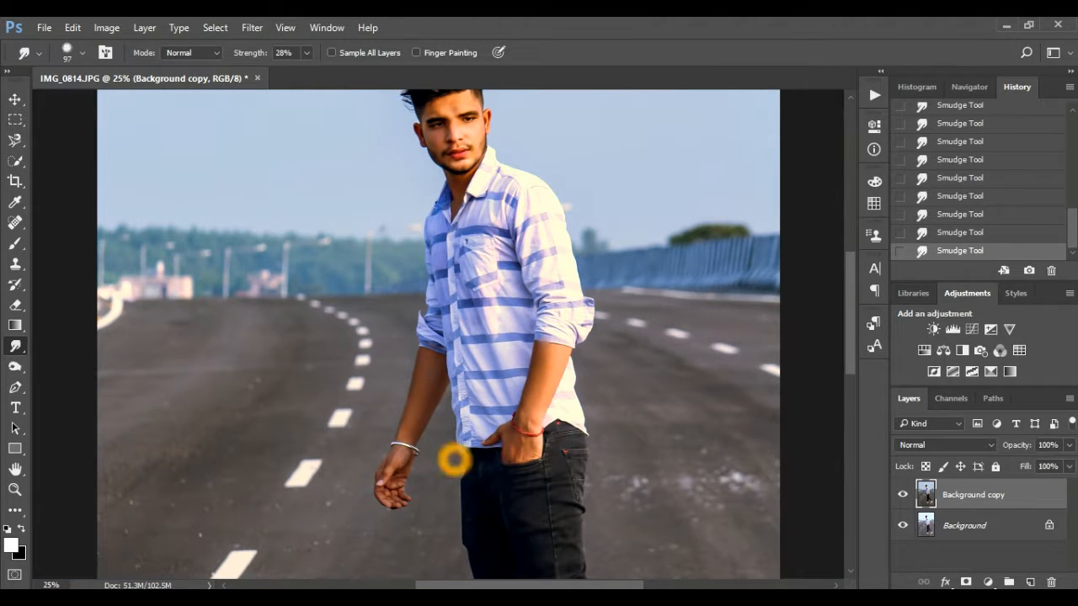
- Switch to the Dodge tool and duplicate the Background copy layer
scroll(361, 381, up, 5)
key(ctrl+plus)
key(ctrl+plus)
click(361, 380)
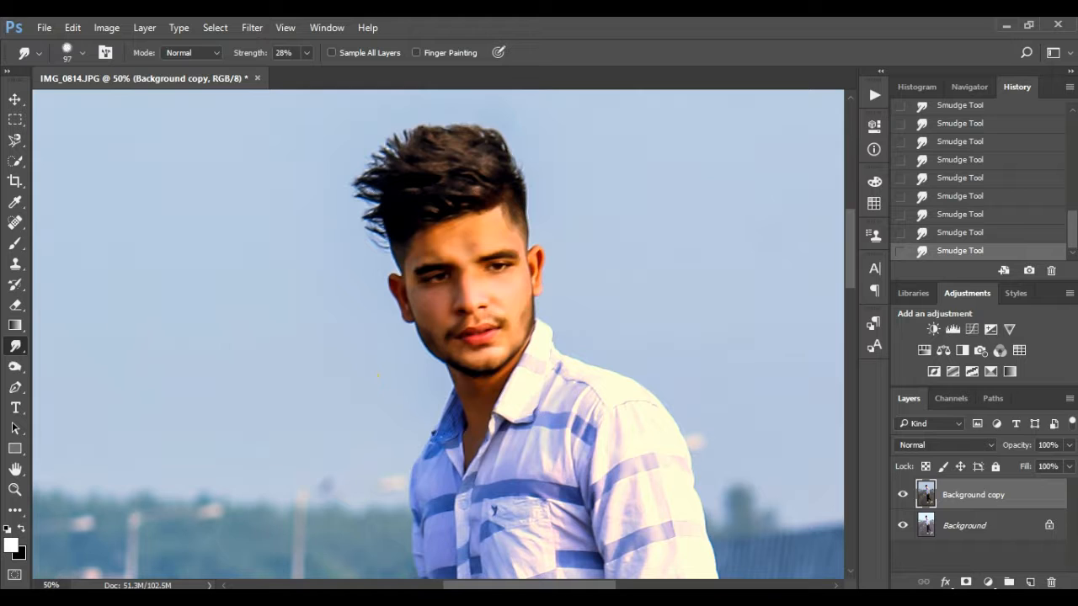
click(16, 367)
click(70, 365)
drag(976, 495, 1030, 582)
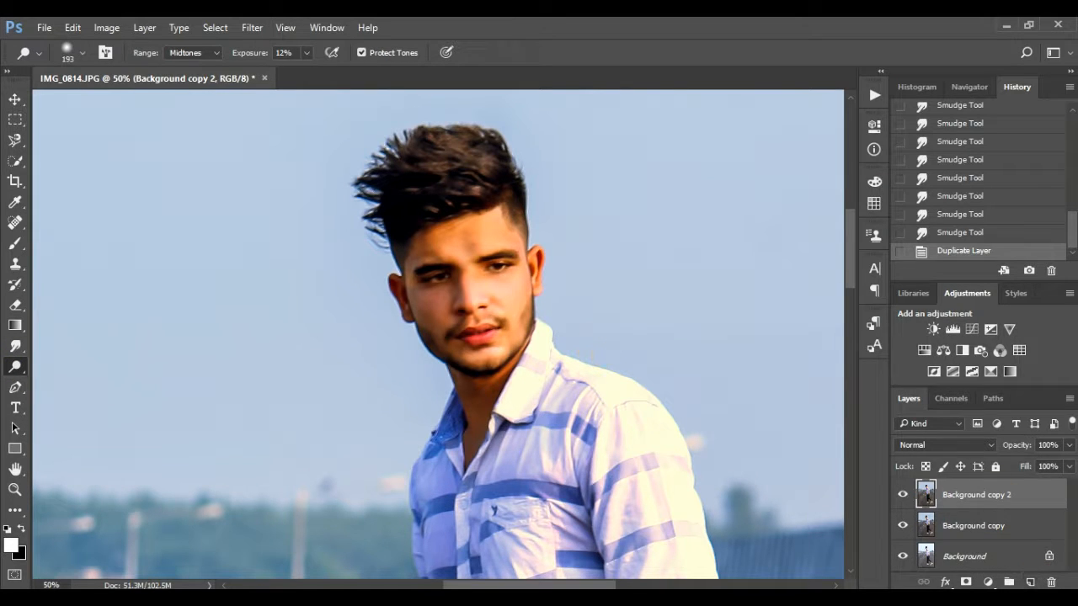
- Set the Dodge brush to 75 px and brighten the forehead, comparing the face before and after
right_click(480, 271)
drag(631, 309, 608, 309)
key(Return)
drag(481, 225, 534, 244)
key(ctrl+z)
key(ctrl+z)
- Brighten the nose, cheek, neck and both ears with the Dodge tool
click(473, 285)
drag(450, 295, 433, 297)
click(436, 303)
click(461, 384)
click(471, 383)
click(540, 281)
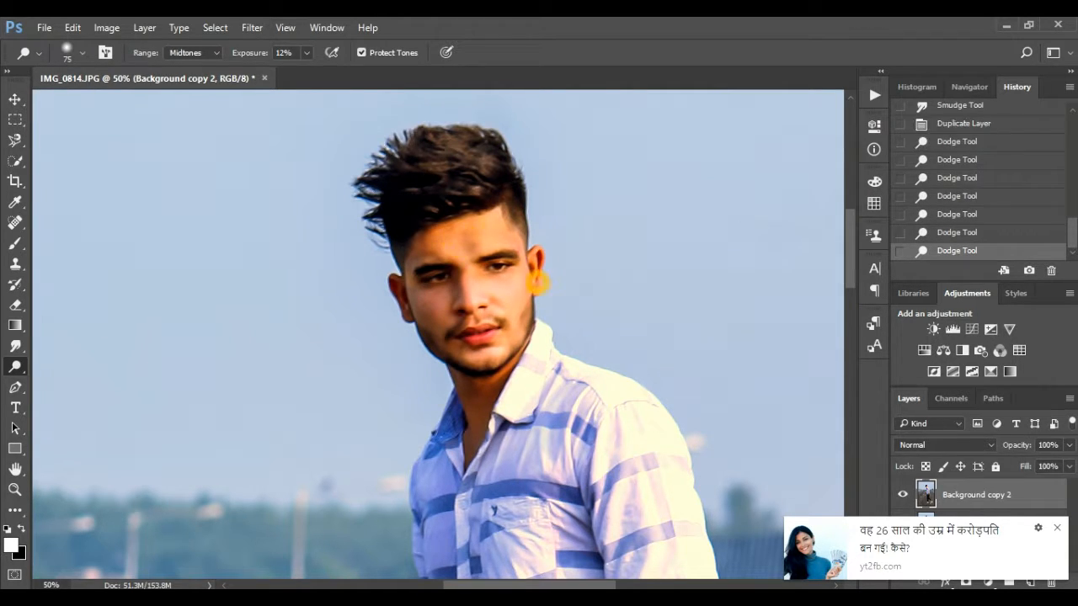
click(403, 297)
click(406, 311)
- Set up a soft 44 px Brush at 2% flow with a skin colour sampled from the man's forehead
scroll(516, 406, down, 5)
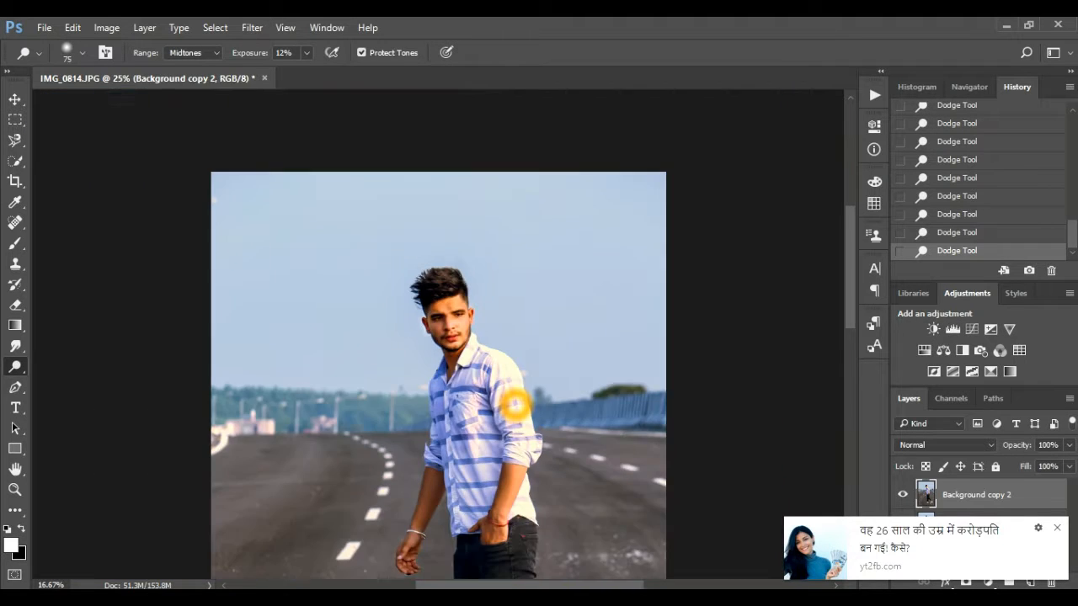
scroll(542, 385, up, 3)
scroll(542, 385, down, 1)
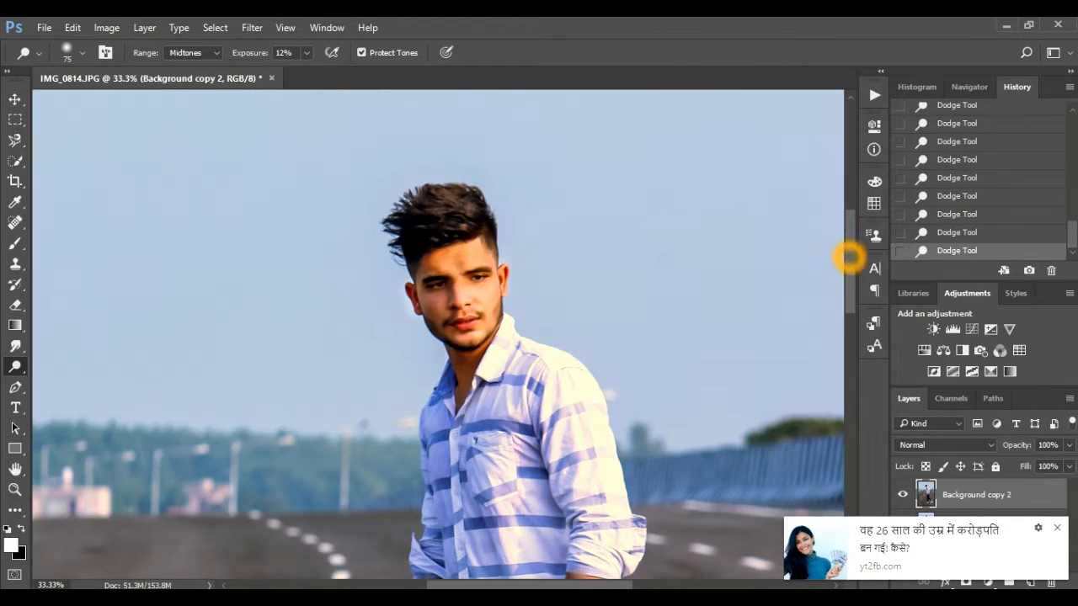
scroll(444, 295, up, 2)
key(b)
right_click(473, 230)
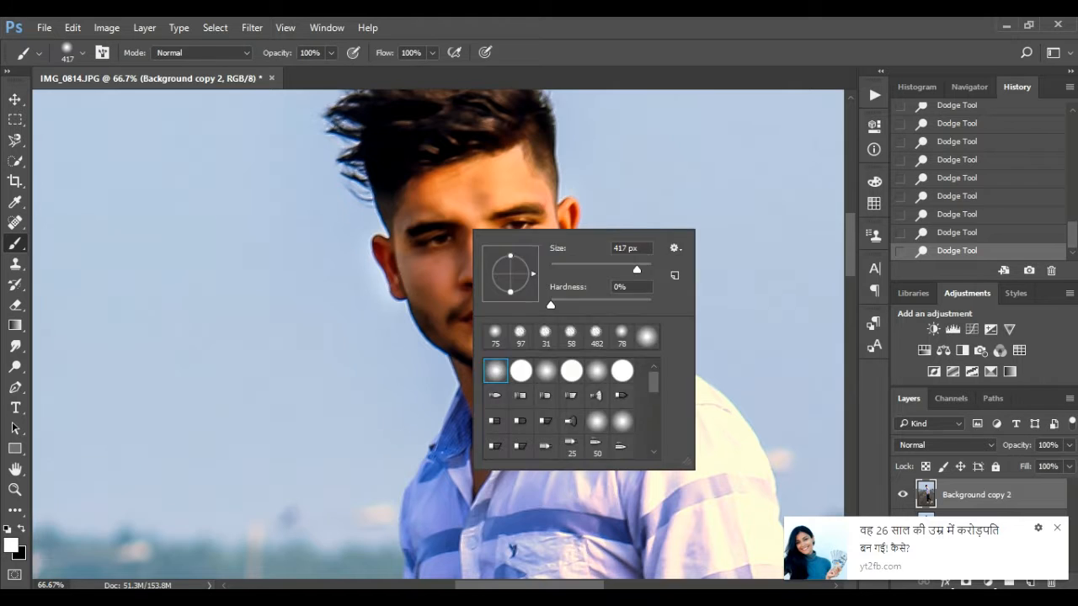
drag(563, 270, 573, 269)
alt+click(473, 200)
click(432, 53)
drag(367, 72, 361, 72)
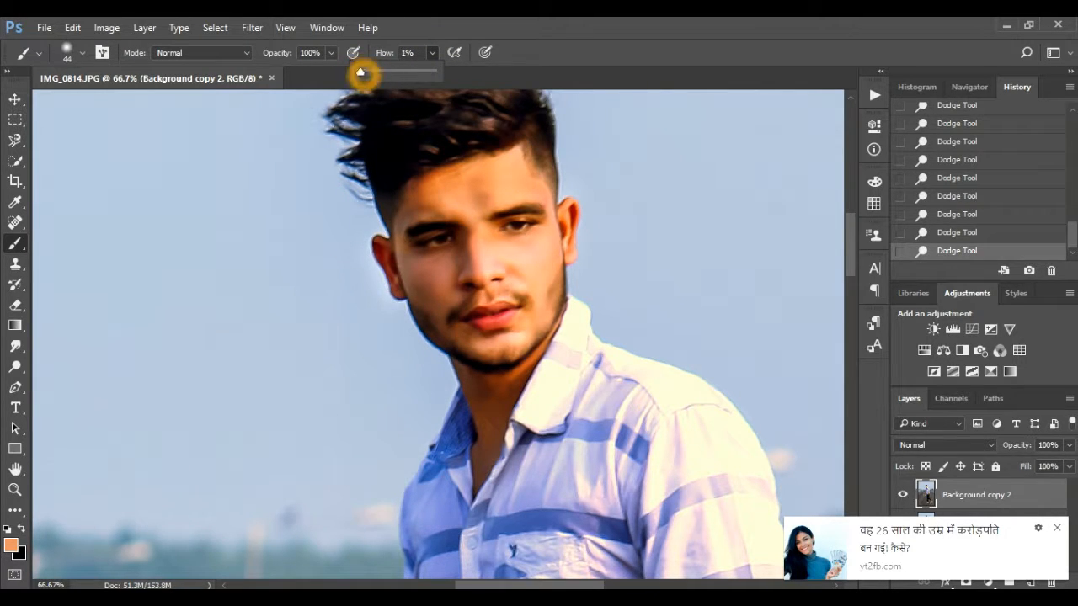
click(404, 52)
key(Down)
- Paint the sampled skin tone lightly over the nose bridge and around the eye, reducing the brush to 29 px
click(466, 230)
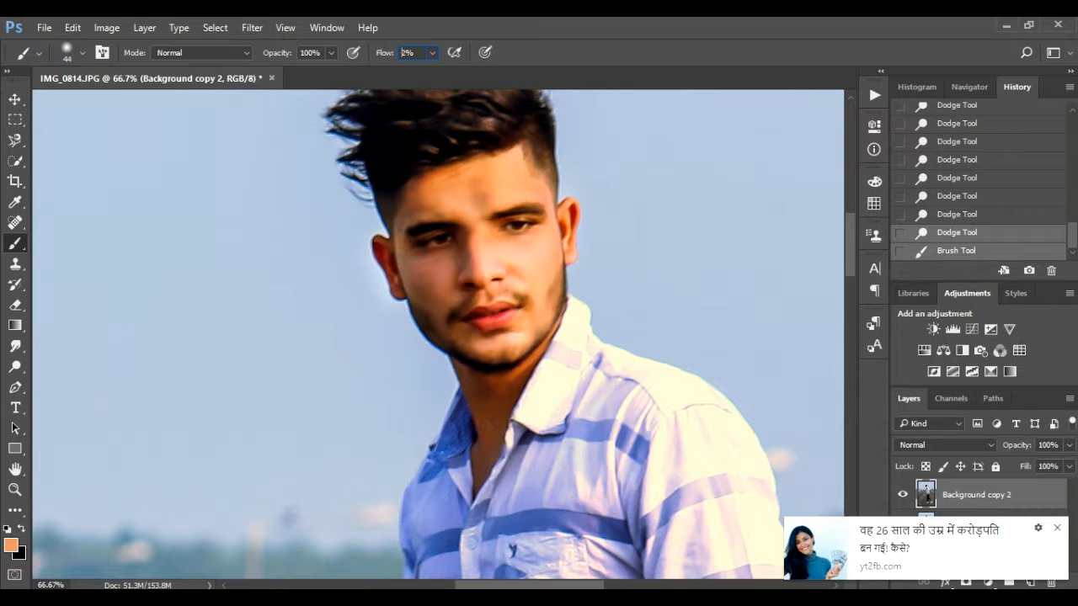
click(488, 220)
click(507, 221)
click(517, 221)
right_click(522, 221)
drag(627, 268, 623, 268)
click(505, 224)
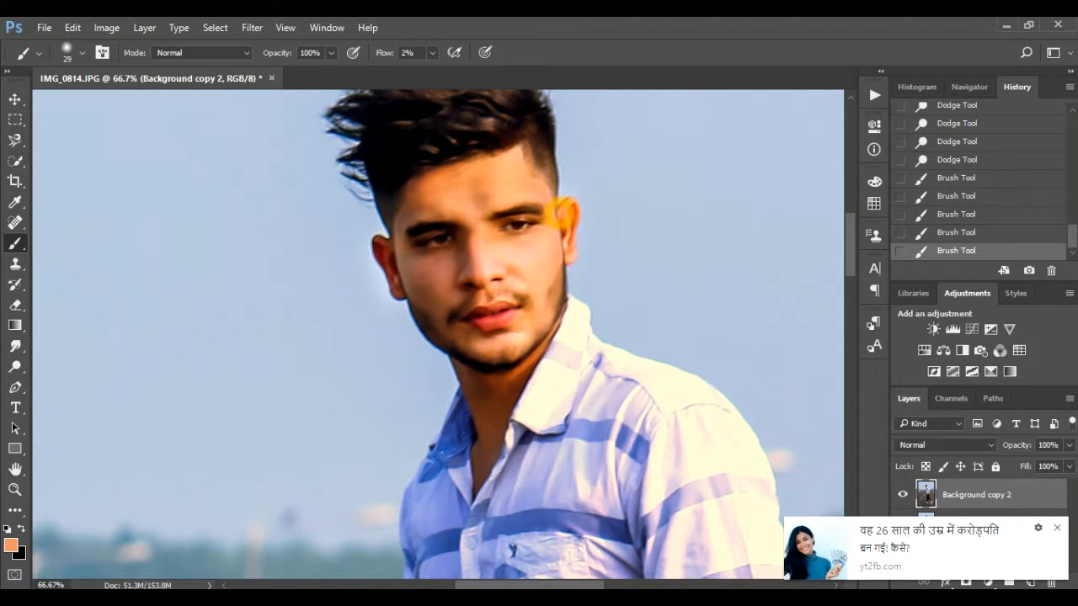
- Set the Dodge brush to 21 px and brighten the man's eye on the side nearest the exposed ear
key(o)
right_click(428, 248)
drag(529, 297, 524, 297)
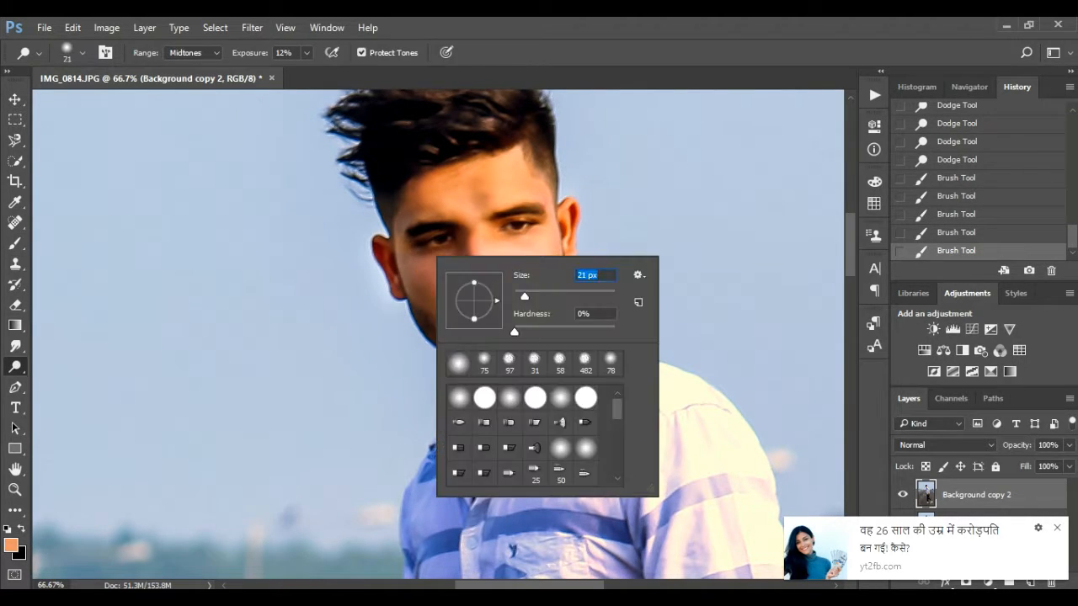
key(Return)
click(539, 223)
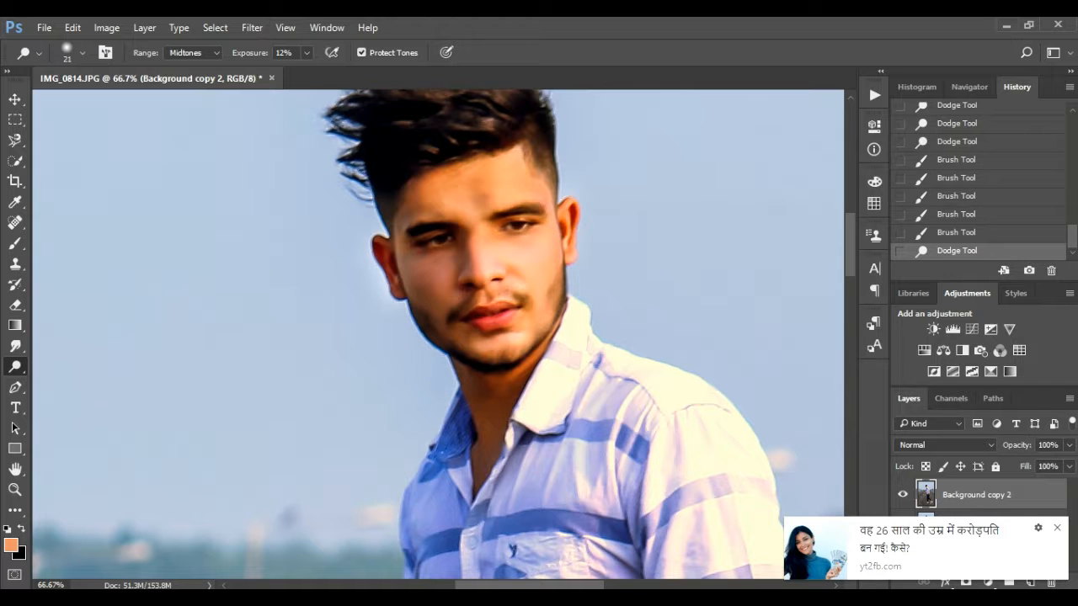
click(519, 221)
click(521, 221)
click(518, 220)
click(517, 220)
key(ctrl+0)
key(ctrl+plus)
key(ctrl+plus)
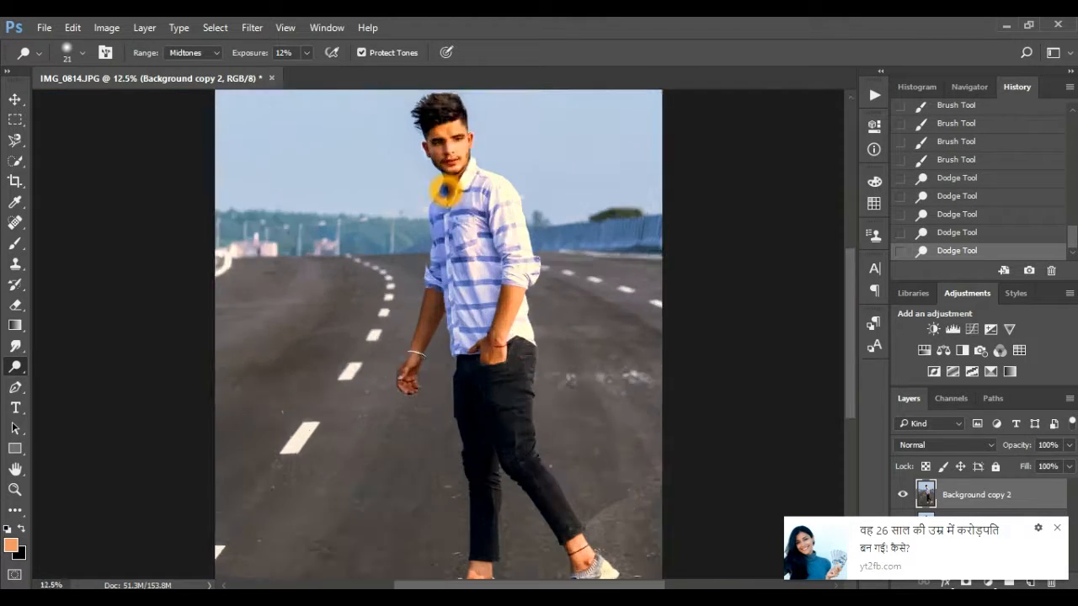
- Try to cover the mark between the eyebrows with nearby skin using the Clone Stamp tool
ctrl+click(444, 190)
click(15, 263)
click(463, 304)
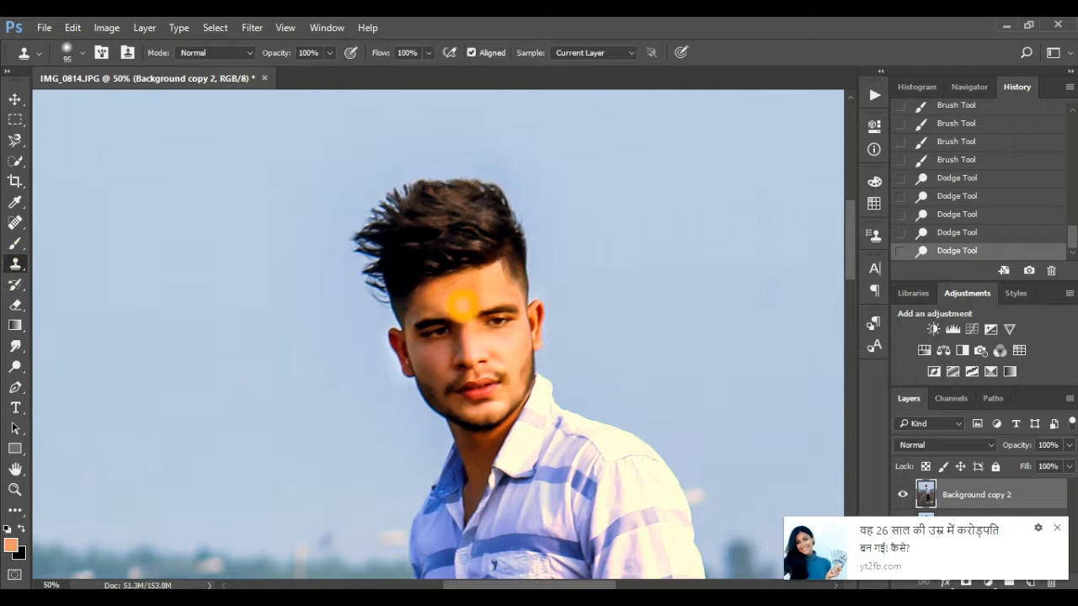
key(ctrl+z)
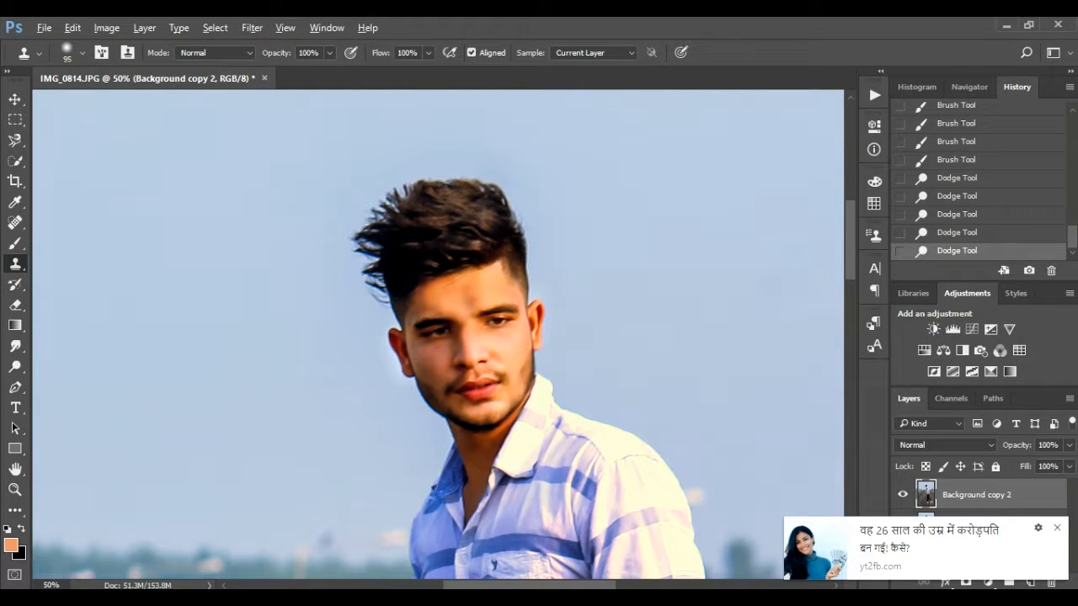
click(467, 305)
alt+click(548, 401)
key(ctrl+z)
click(474, 302)
key(ctrl+z)
alt+click(491, 295)
click(465, 301)
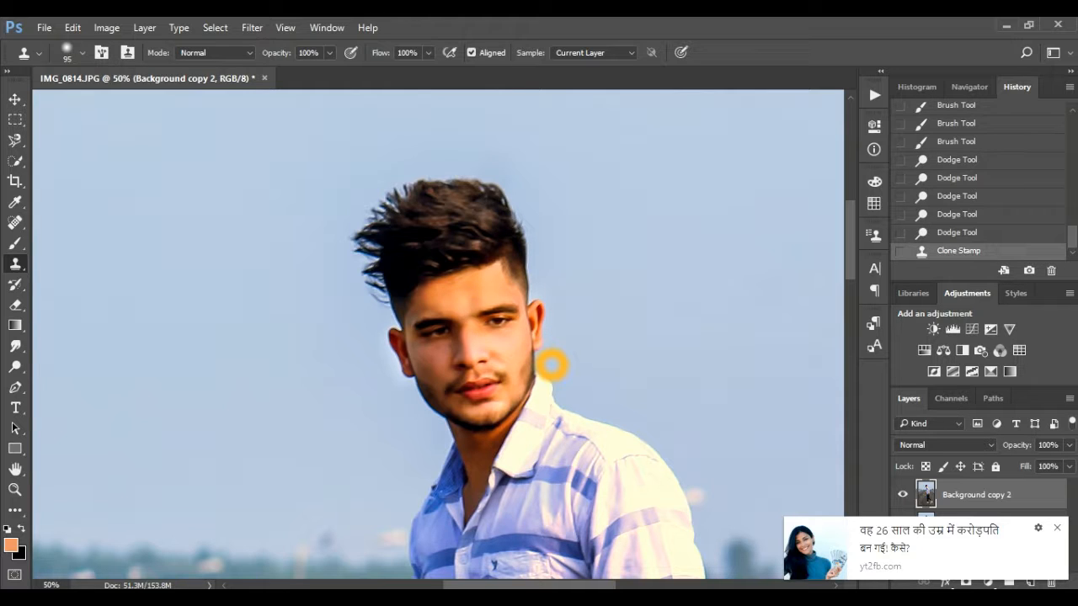
key(ctrl+z)
- Try to smooth the forehead skin with a 97 px Smudge brush at 28% strength
click(15, 346)
click(438, 307)
click(438, 305)
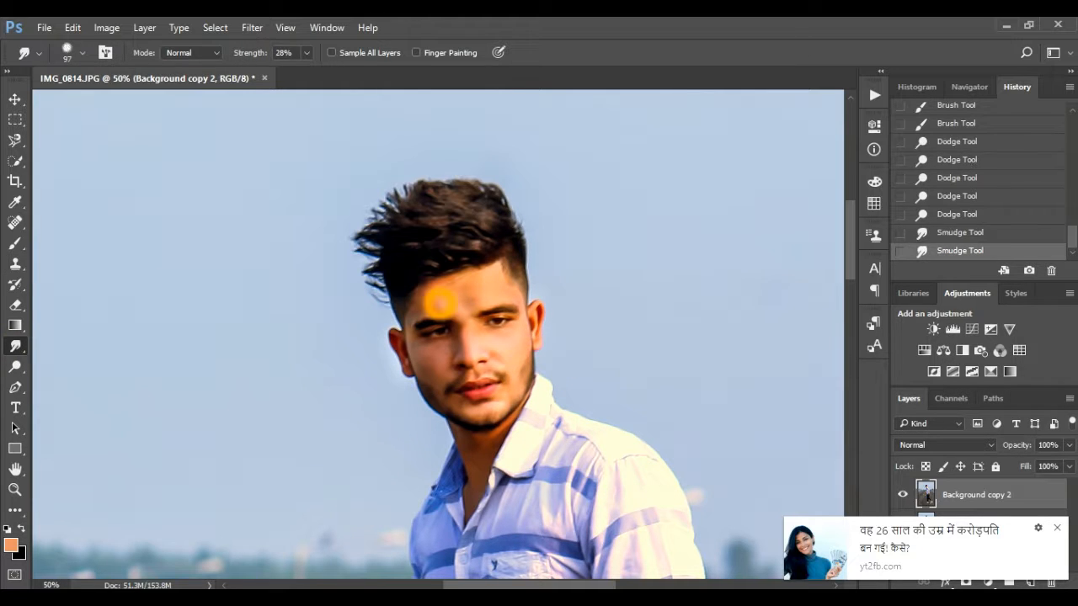
click(476, 300)
key(ctrl+z)
click(504, 310)
key(ctrl+z)
click(559, 318)
key(ctrl+alt+z)
key(ctrl+alt+z)
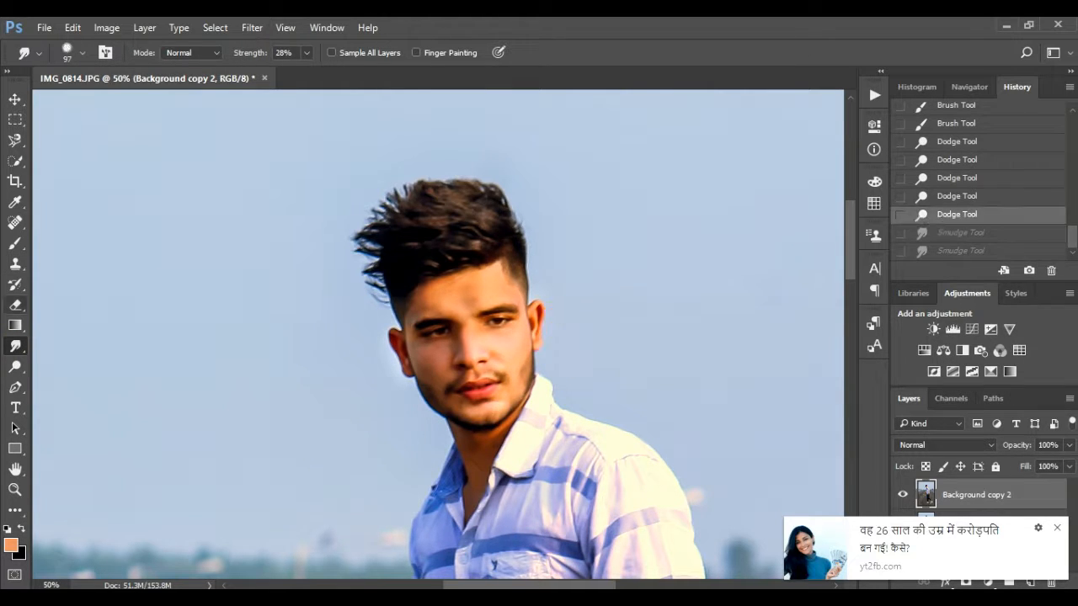
- Smooth the skin of the forehead and nose with the Smudge tool at 97 px and 28% strength
right_click(16, 346)
right_click(274, 292)
scroll(322, 447, up, 5)
double_click(297, 434)
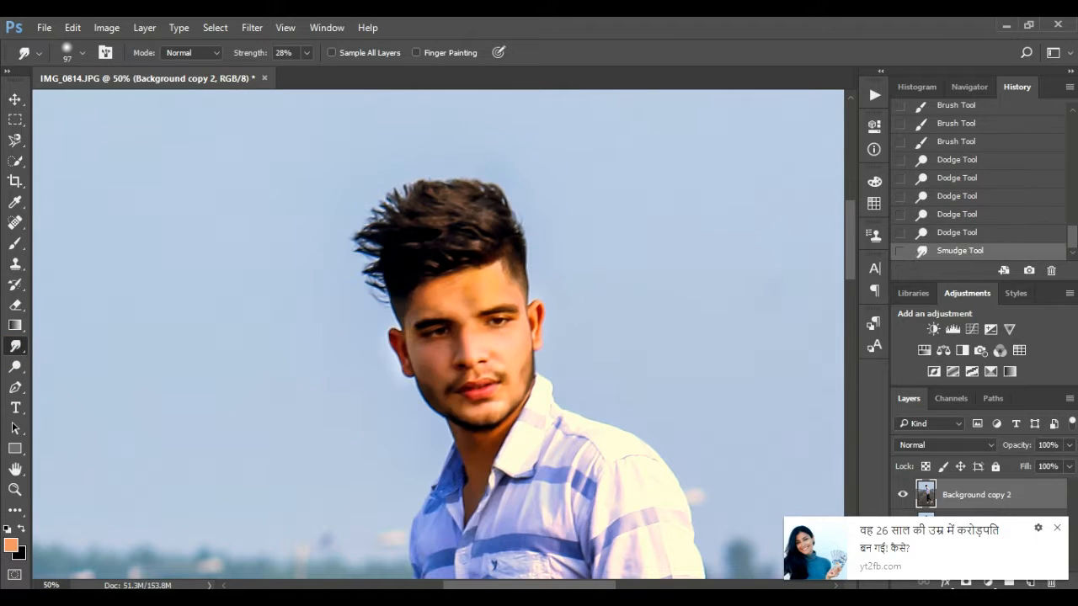
click(457, 298)
click(458, 303)
key(ctrl+z)
click(461, 357)
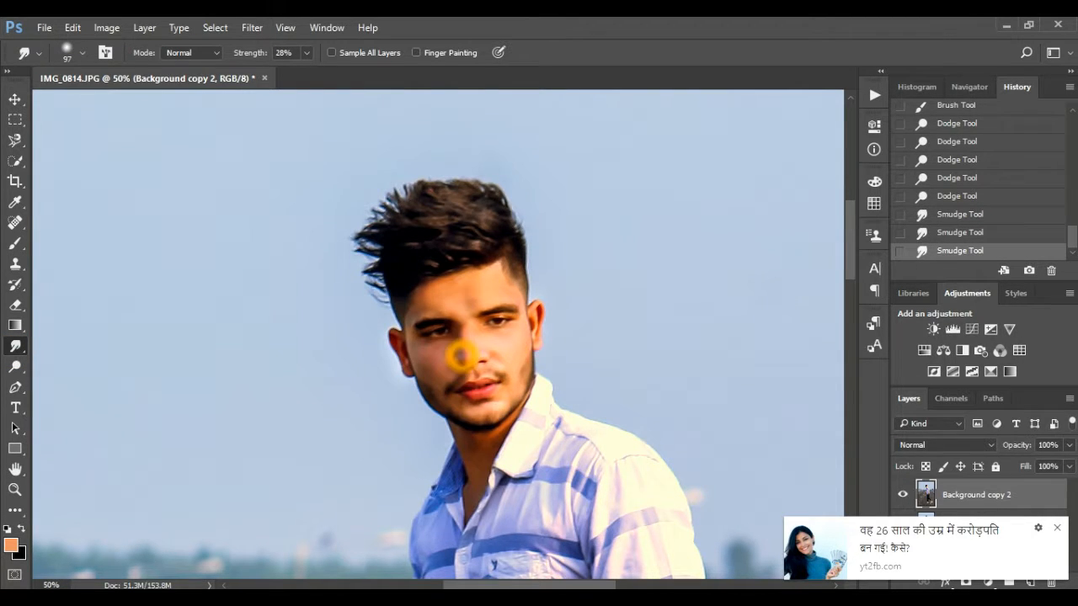
- Choose a bristle brush tip at 97 px for the Smudge tool, with the man's head and hair in view
key(ctrl+0)
key(ctrl+plus)
key(ctrl+plus)
key(ctrl+plus)
key(ctrl+plus)
key(ctrl+plus)
drag(851, 327, 851, 224)
right_click(612, 341)
scroll(693, 494, down, 1)
click(690, 490)
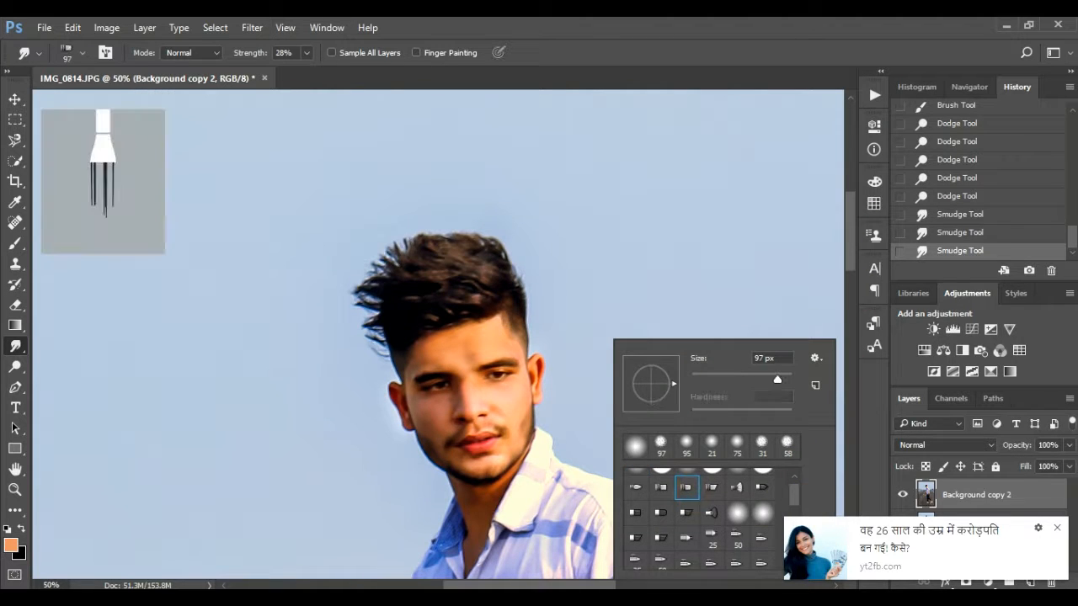
key(Return)
- Smudge the hair with the bristle tip, working over the middle and pulling strands outward along the crown and front edge
click(465, 299)
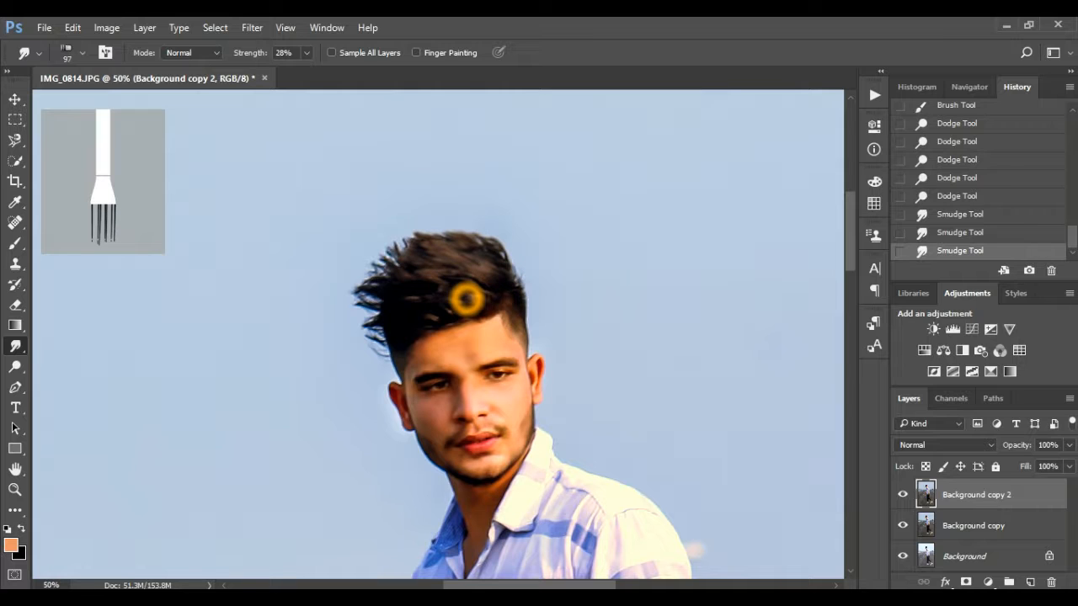
click(419, 295)
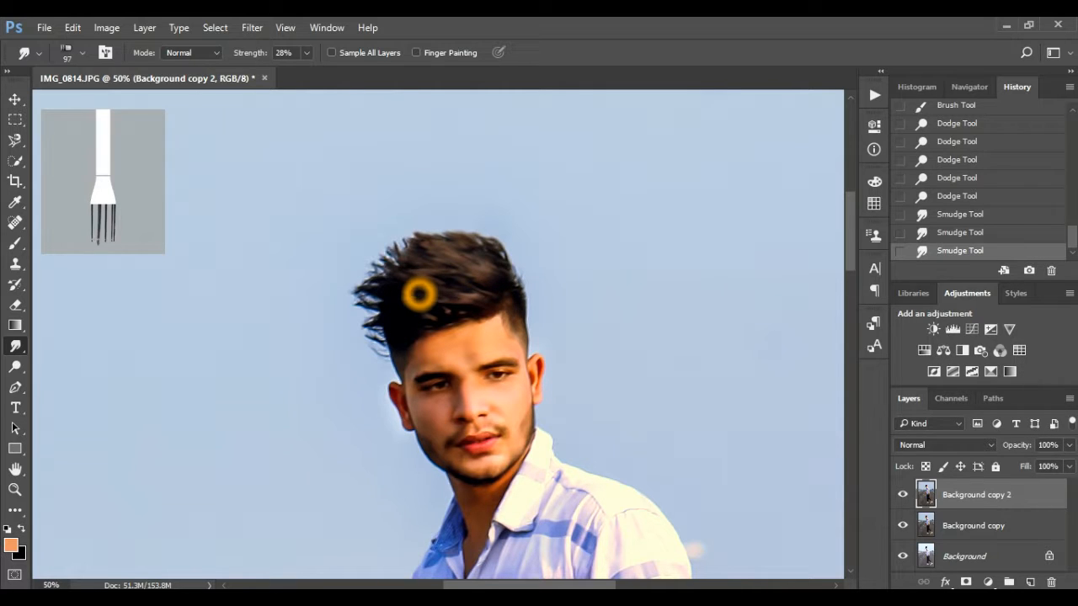
drag(464, 251, 479, 229)
mouse_move(421, 254)
mouse_down()
mouse_move(411, 237)
mouse_move(391, 240)
mouse_up()
mouse_move(399, 262)
mouse_down()
mouse_move(379, 251)
mouse_move(362, 266)
mouse_up()
mouse_move(376, 296)
mouse_down()
mouse_move(352, 283)
mouse_move(354, 294)
mouse_up()
drag(386, 339, 362, 320)
key(ctrl+0)
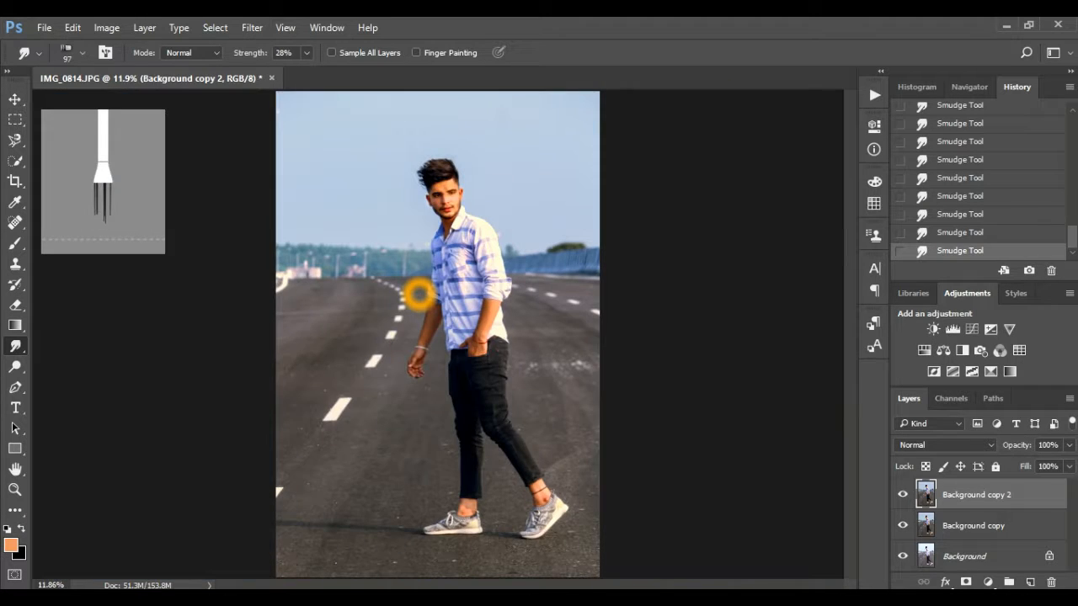
key(ctrl+plus)
key(ctrl+plus)
scroll(419, 295, up, 3)
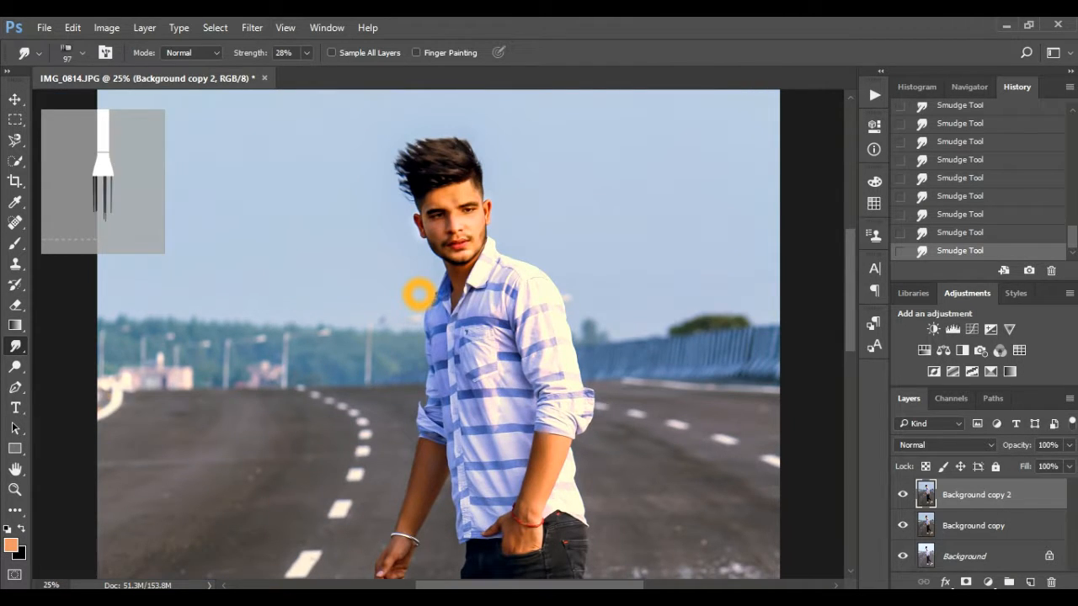
- Darken the photo lightly with a soft 193 px Burn brush set to midtones and 5% exposure
key(ctrl+0)
key(o)
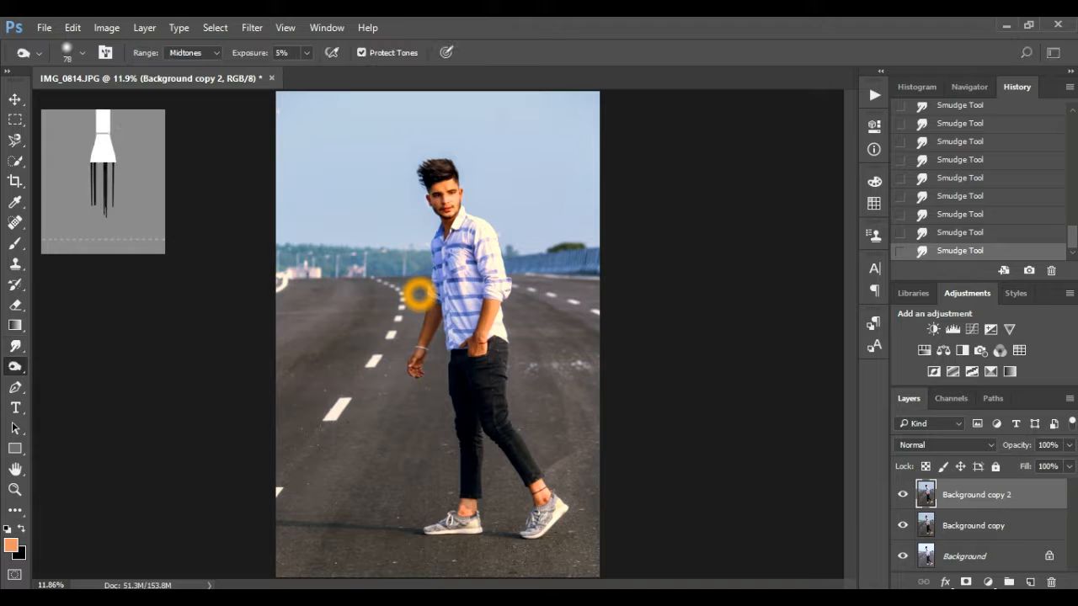
right_click(420, 293)
click(419, 293)
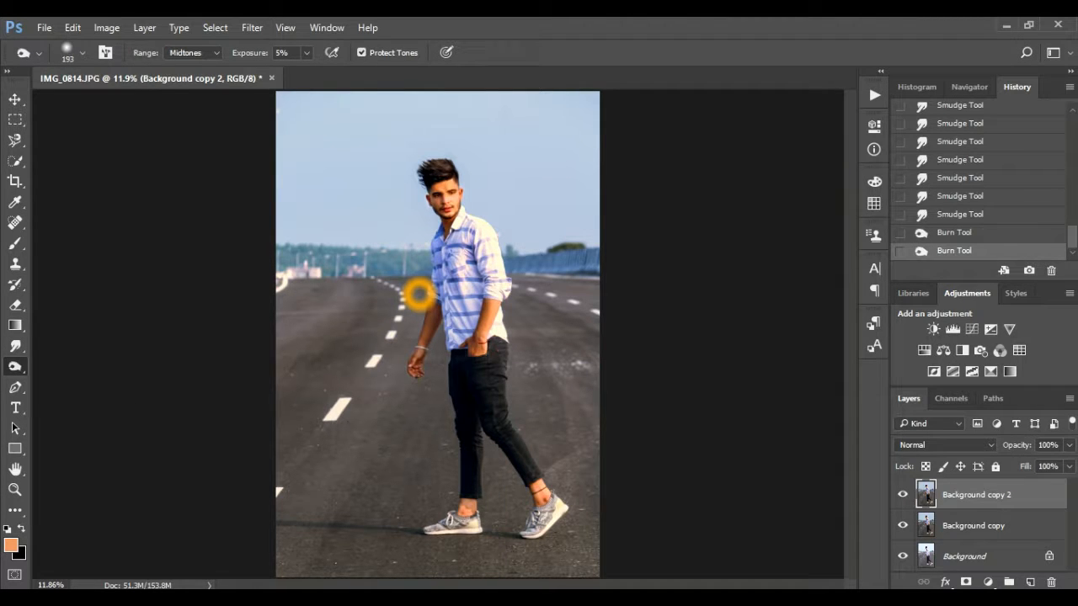
key(ctrl+plus)
key(ctrl+plus)
key(ctrl+plus)
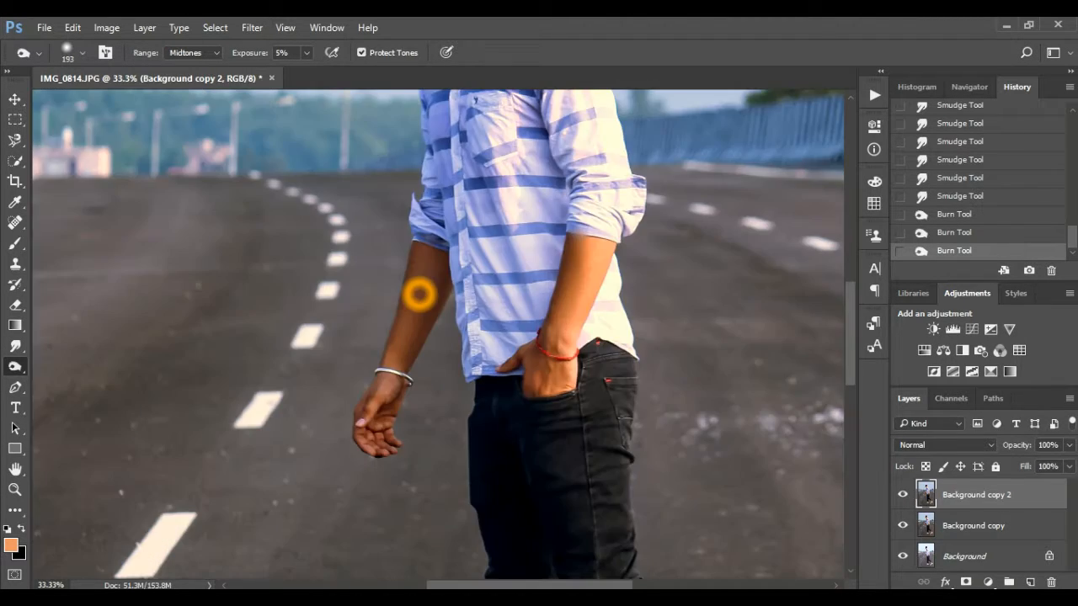
scroll(419, 295, up, 4)
- Set the Burn brush to 25 px and darken small details of the man's face
key(ctrl+0)
key(ctrl+plus)
key(ctrl+plus)
key(ctrl+plus)
scroll(419, 294, up, 5)
key(ctrl+plus)
key(ctrl+plus)
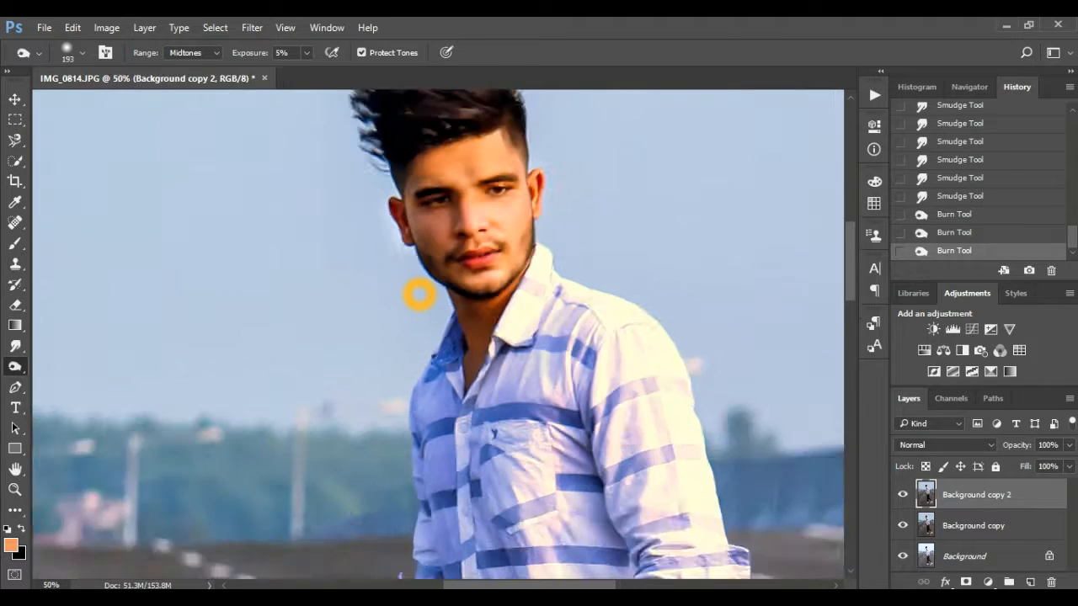
right_click(420, 295)
text(25)
key(Return)
click(419, 295)
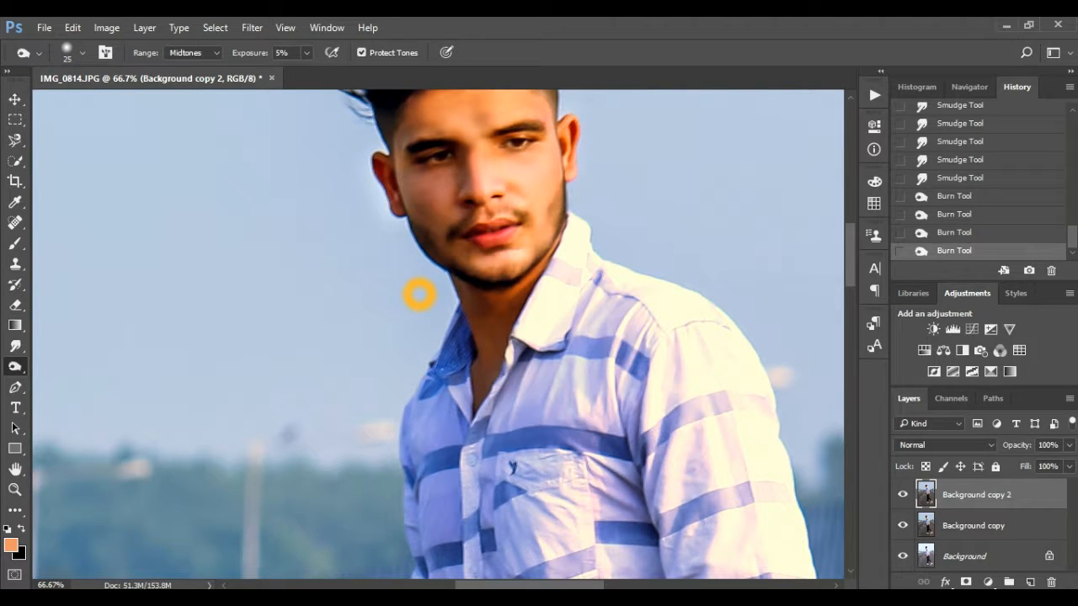
- Raise the Burn exposure to 37% and darken the facial details further
key(3)
key(7)
click(419, 293)
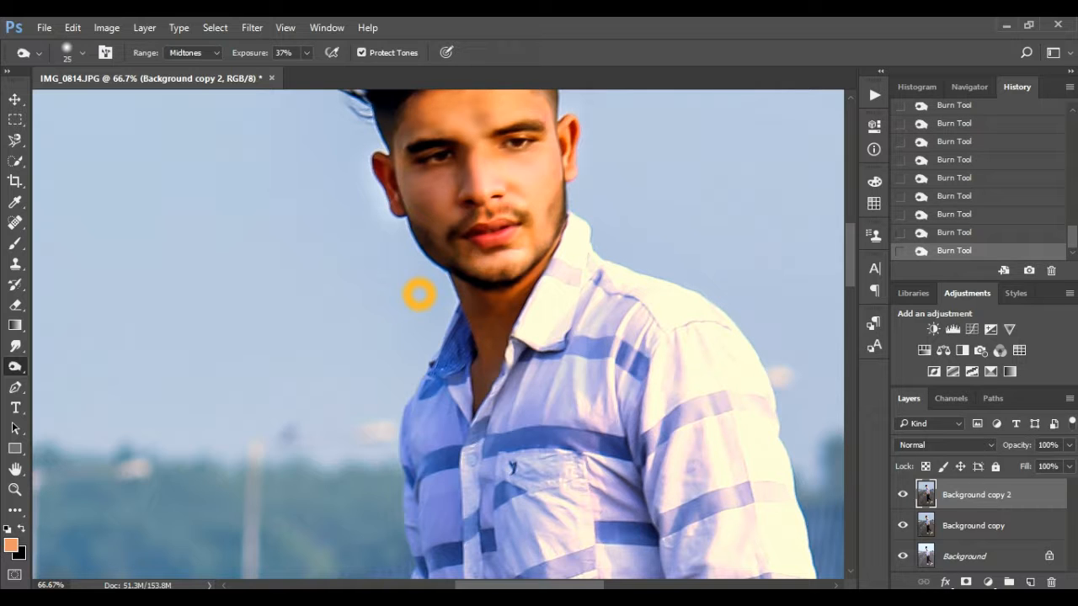
- Set the Burn brush size to 59 px and show the whole photo
right_click(419, 295)
key(Escape)
right_click(419, 294)
text(59)
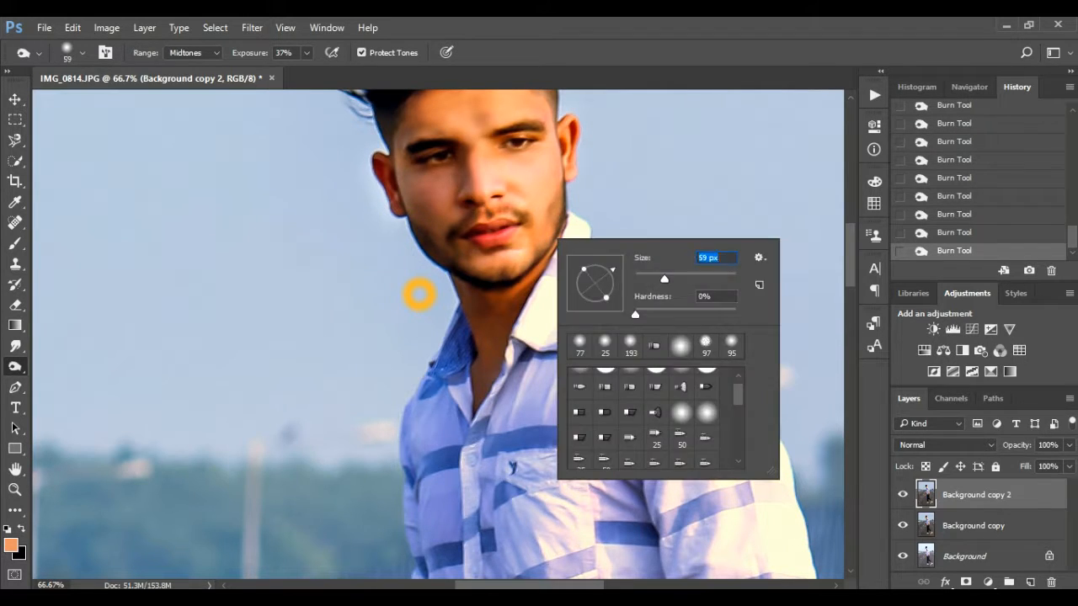
key(Return)
key(ctrl+0)
- Try a Photo Filter adjustment layer over the retouched photo
key(alt+f)
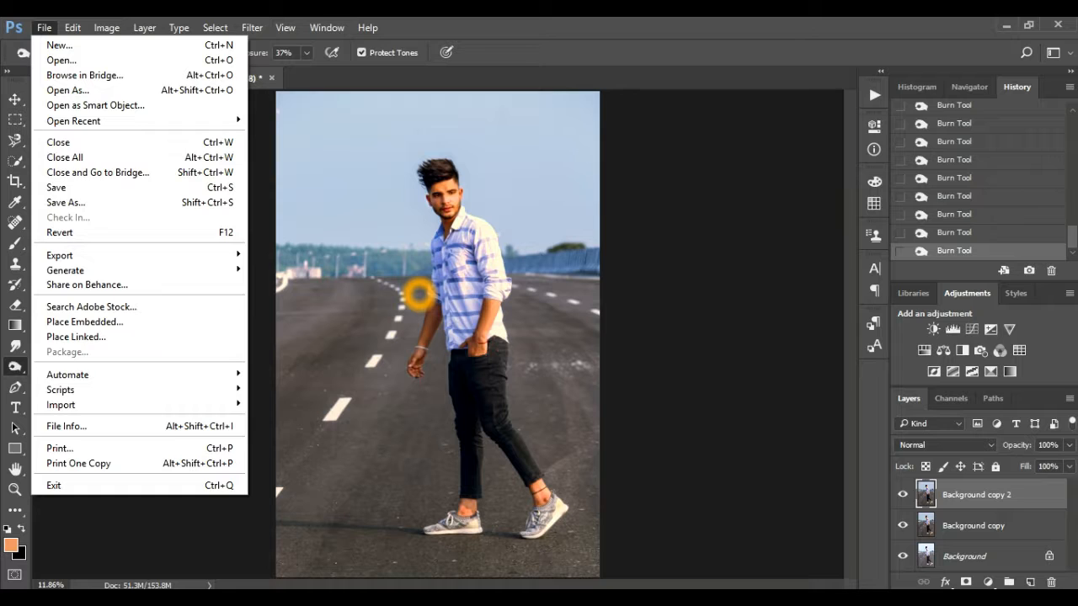
click(988, 582)
click(975, 299)
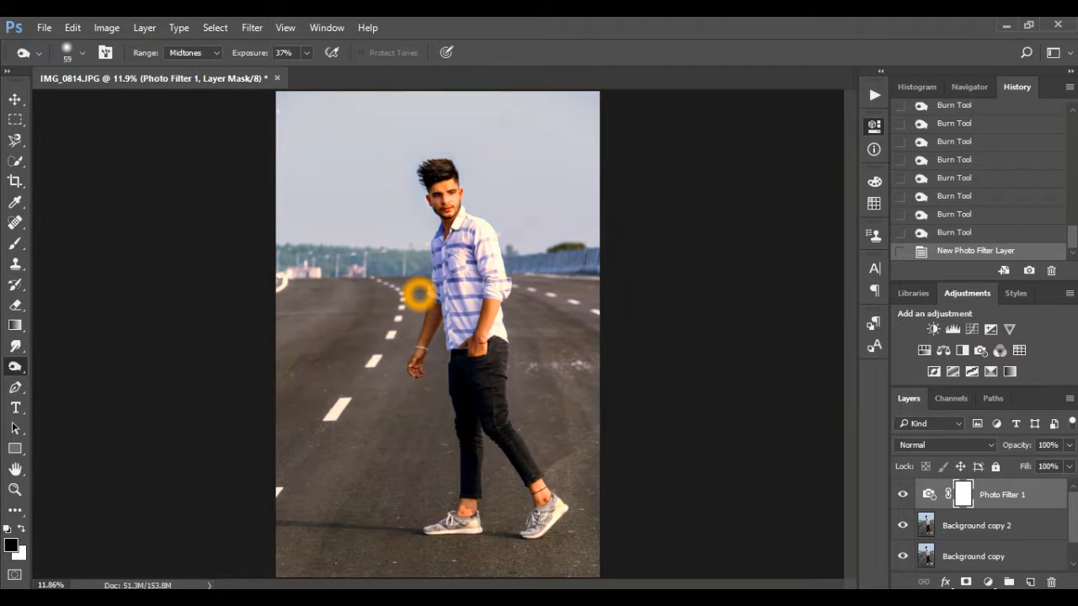
key(ctrl+z)
- Add Channel Mixer and Color Lookup adjustment layers, trying Bleach Bypass and Moonlight.3DL as the 3DLUT file
click(988, 582)
click(974, 452)
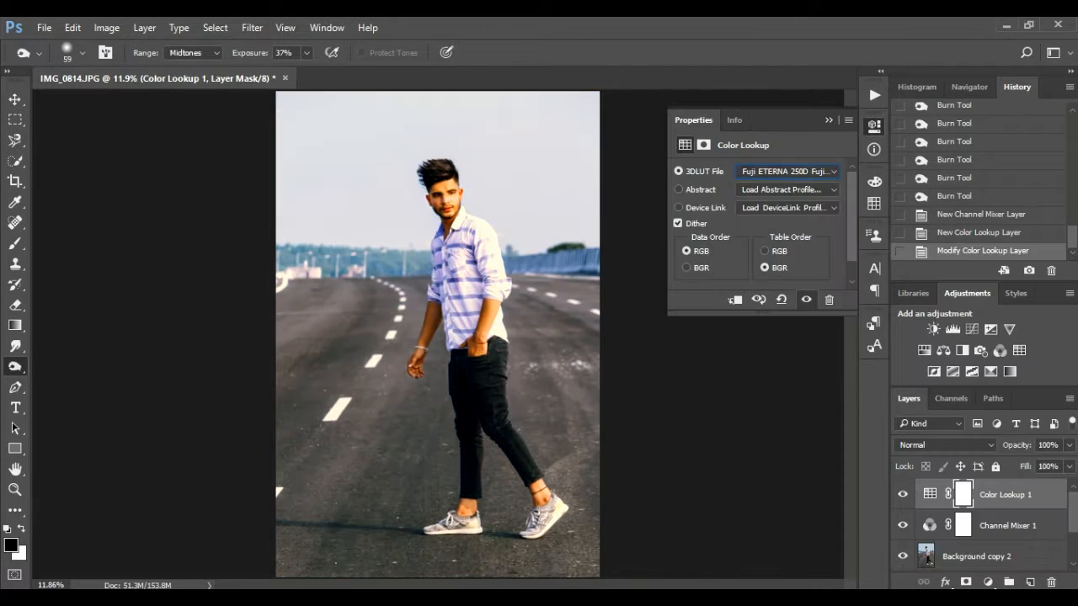
click(788, 171)
click(825, 217)
click(832, 171)
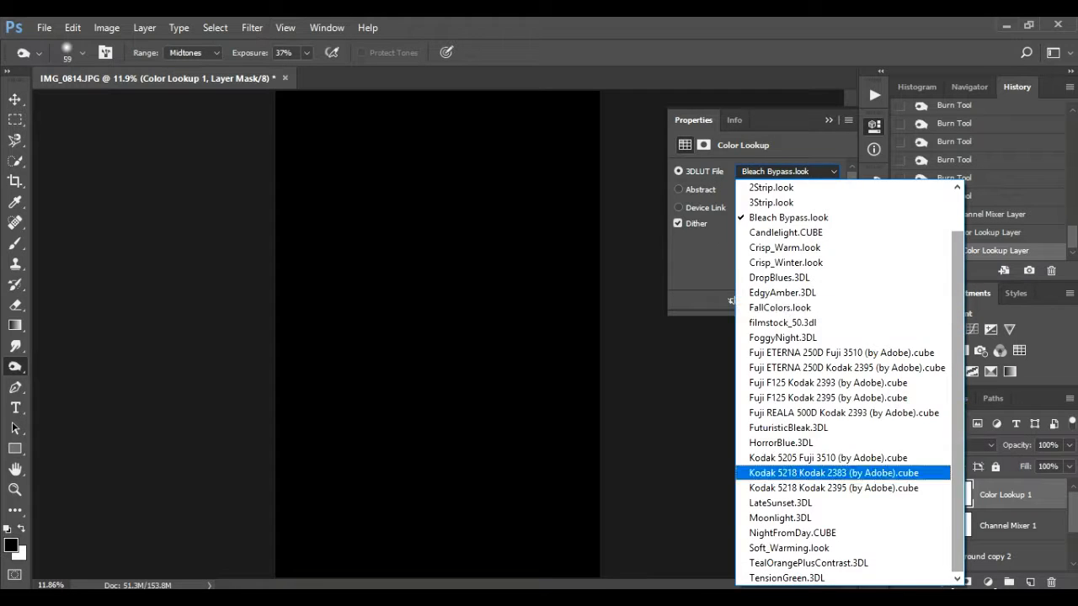
click(813, 518)
click(832, 171)
key(Escape)
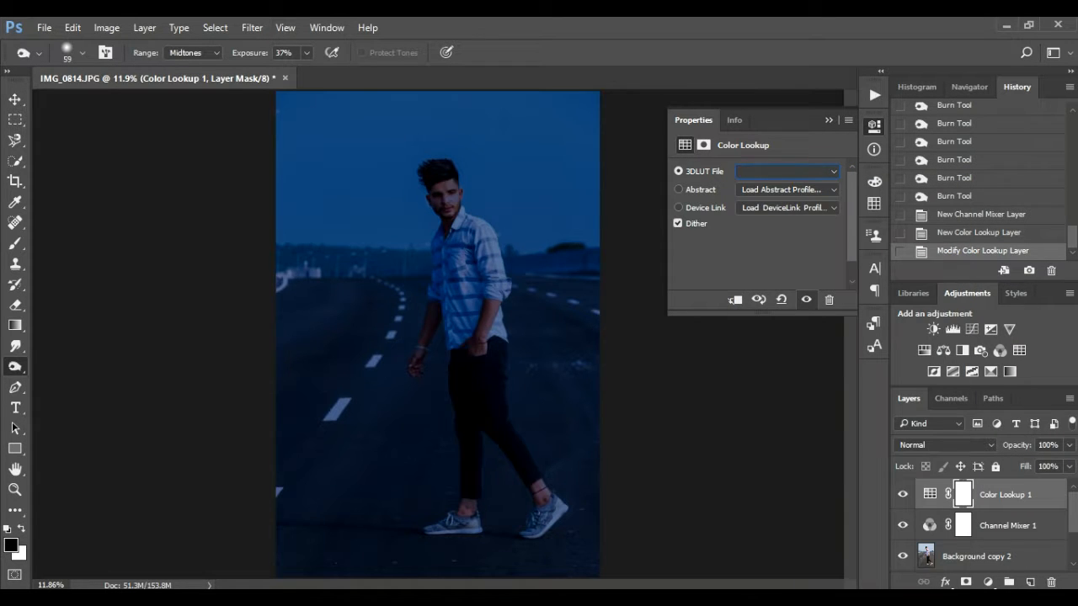
- Lower the Color Lookup layer to 46% opacity and 36% fill
click(1069, 467)
drag(1063, 485, 1013, 486)
click(1070, 449)
drag(1069, 464, 1020, 486)
click(1070, 466)
- Compare the Fuji lookup files on the Color Lookup layer and apply Fuji F125 Kodak 2395
click(818, 171)
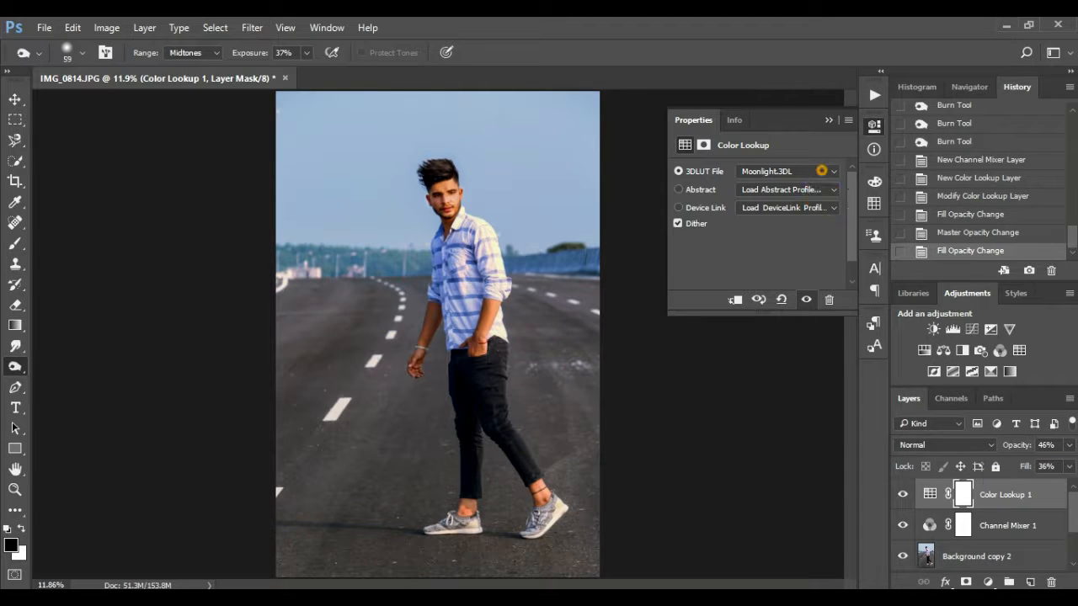
click(819, 353)
click(835, 171)
click(818, 368)
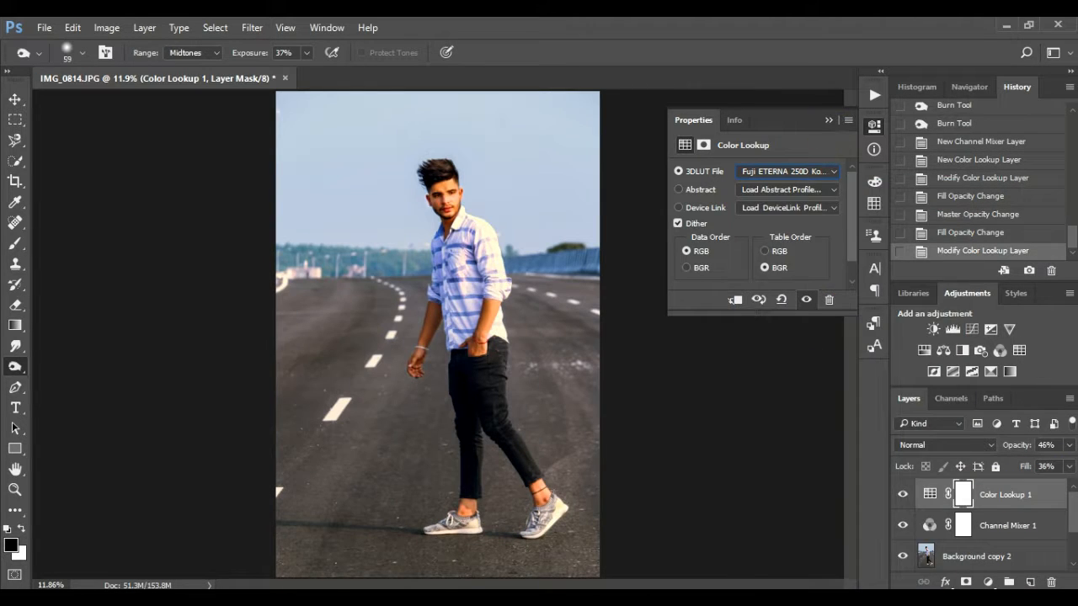
click(832, 172)
click(817, 380)
click(834, 172)
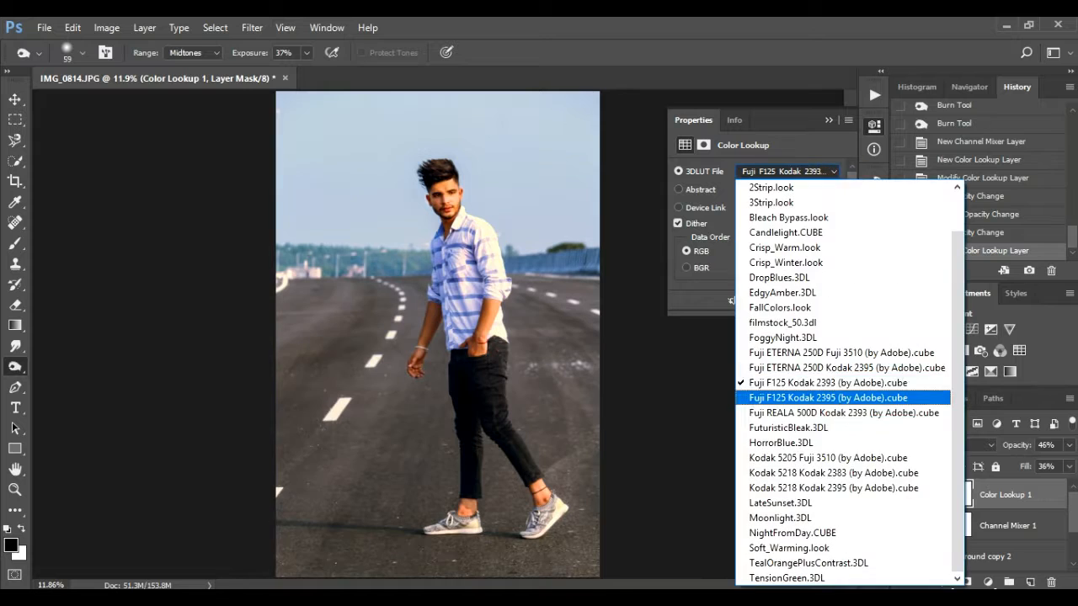
click(818, 450)
- Save the image to the Desktop as a JPEG named IMG_081411 at maximum quality 12, Baseline ("Standard")
click(39, 31)
click(214, 209)
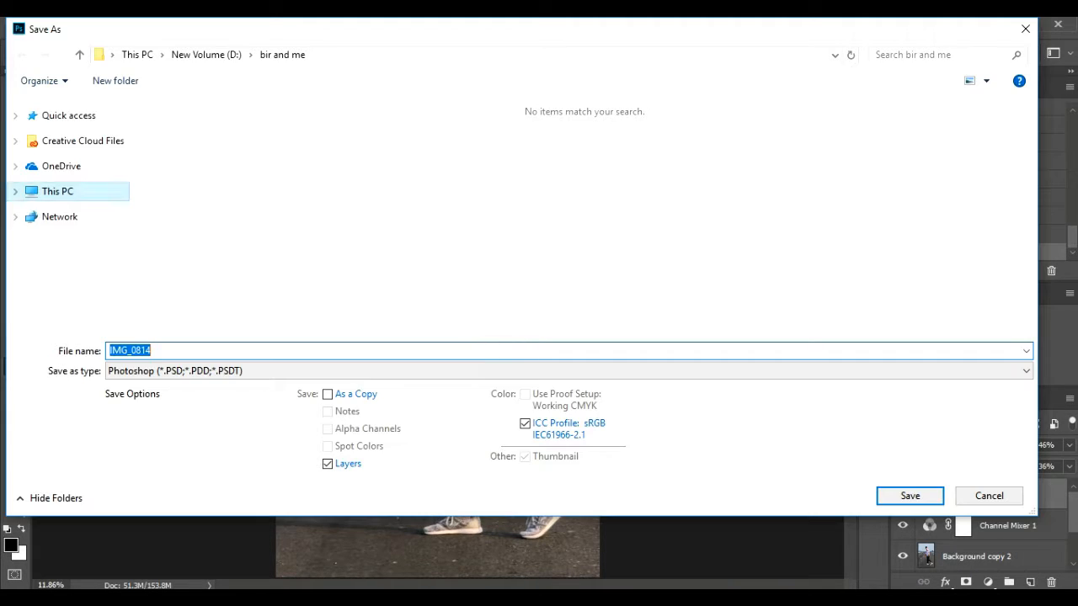
click(65, 171)
click(340, 349)
text(11)
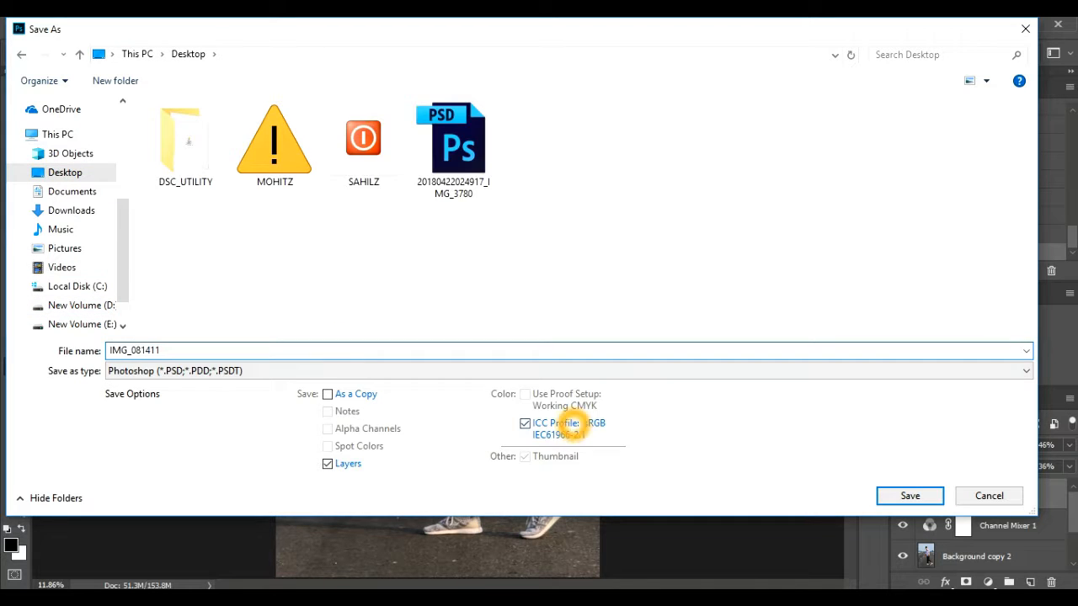
click(577, 371)
click(578, 216)
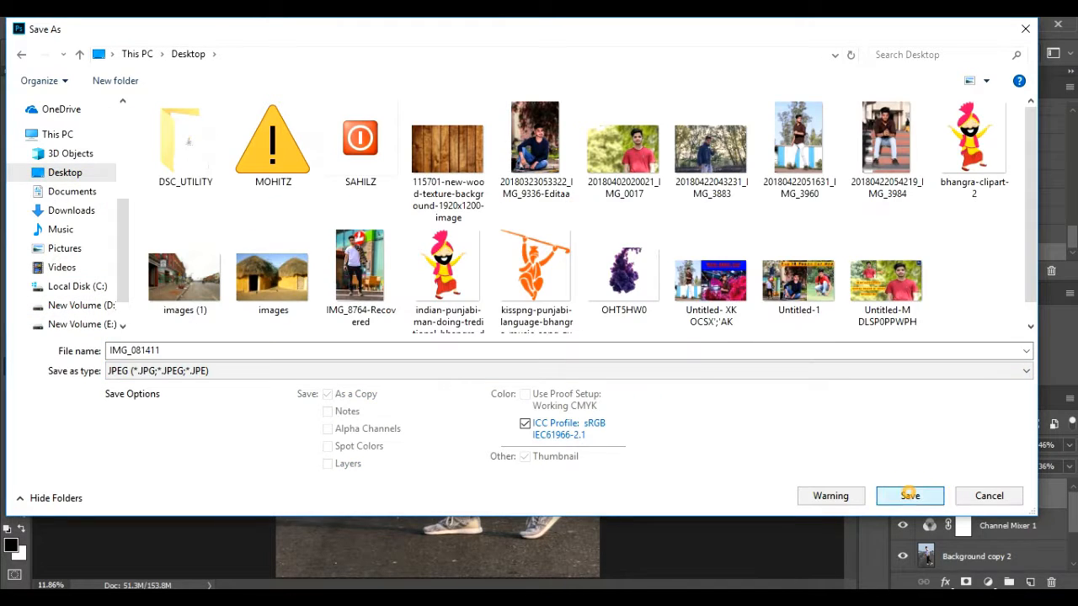
click(910, 496)
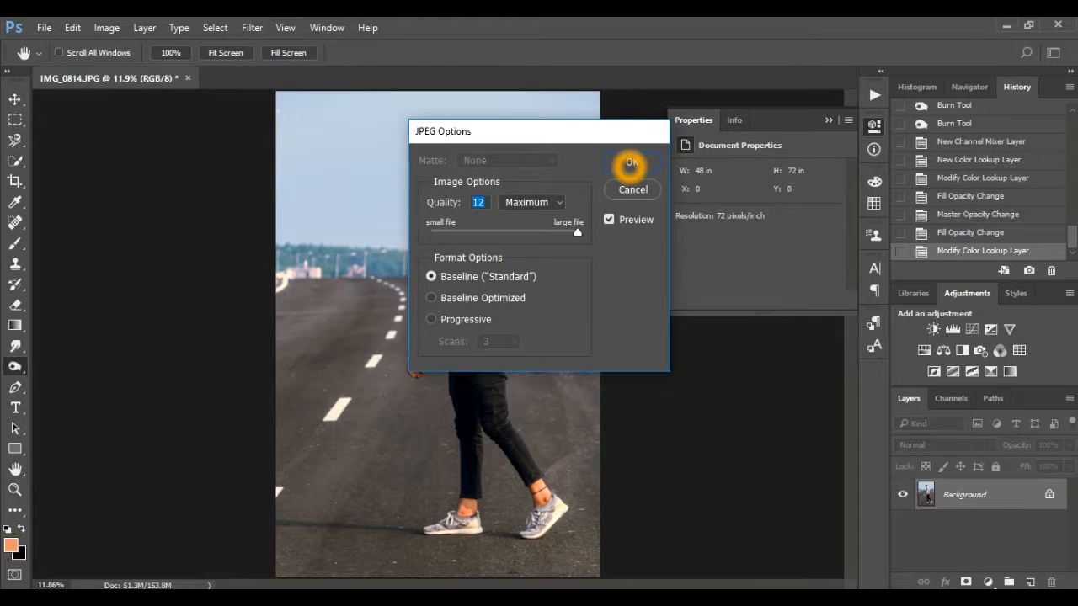
click(629, 162)
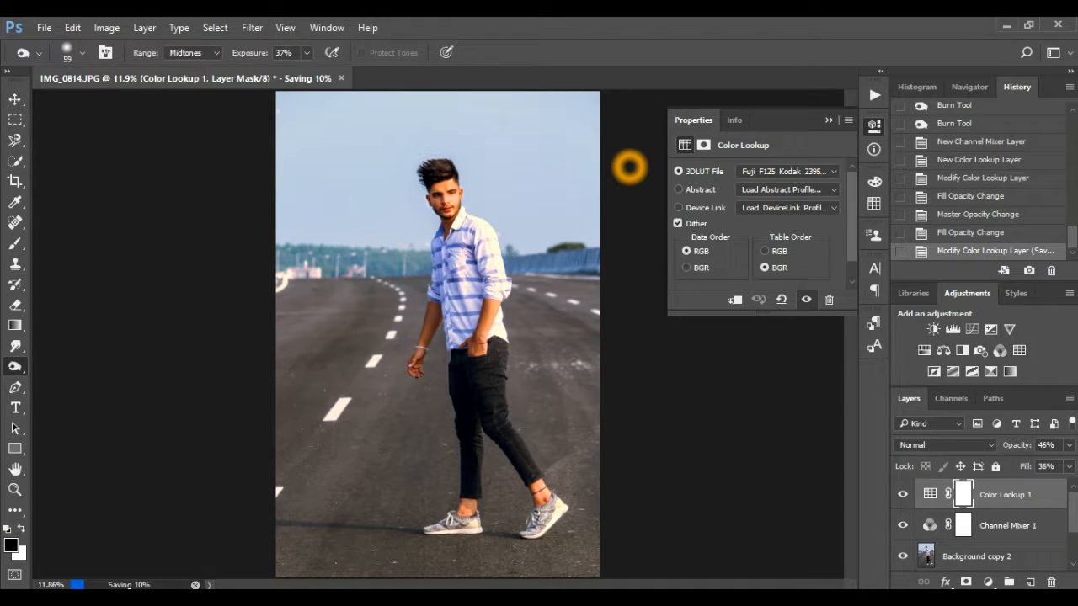